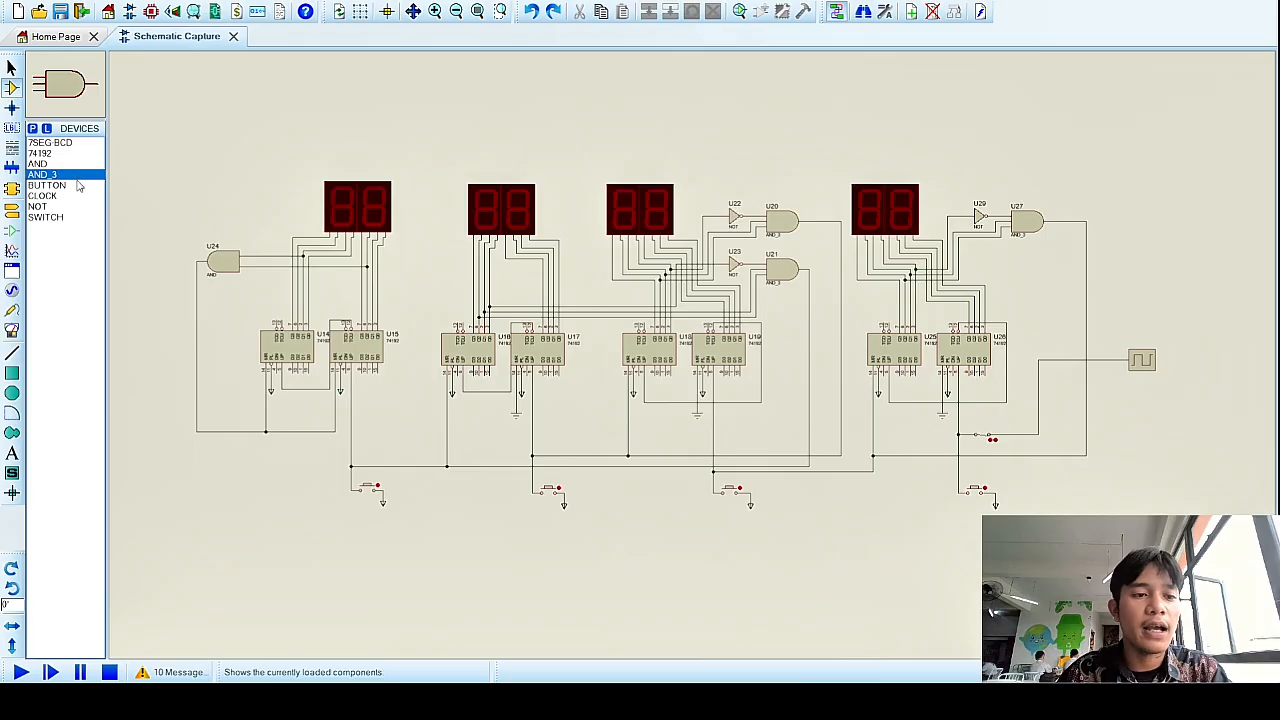
# Preview the BUTTON, CLOCK, NOT and SWITCH devices among the loaded components.
pyautogui.click(75, 186)
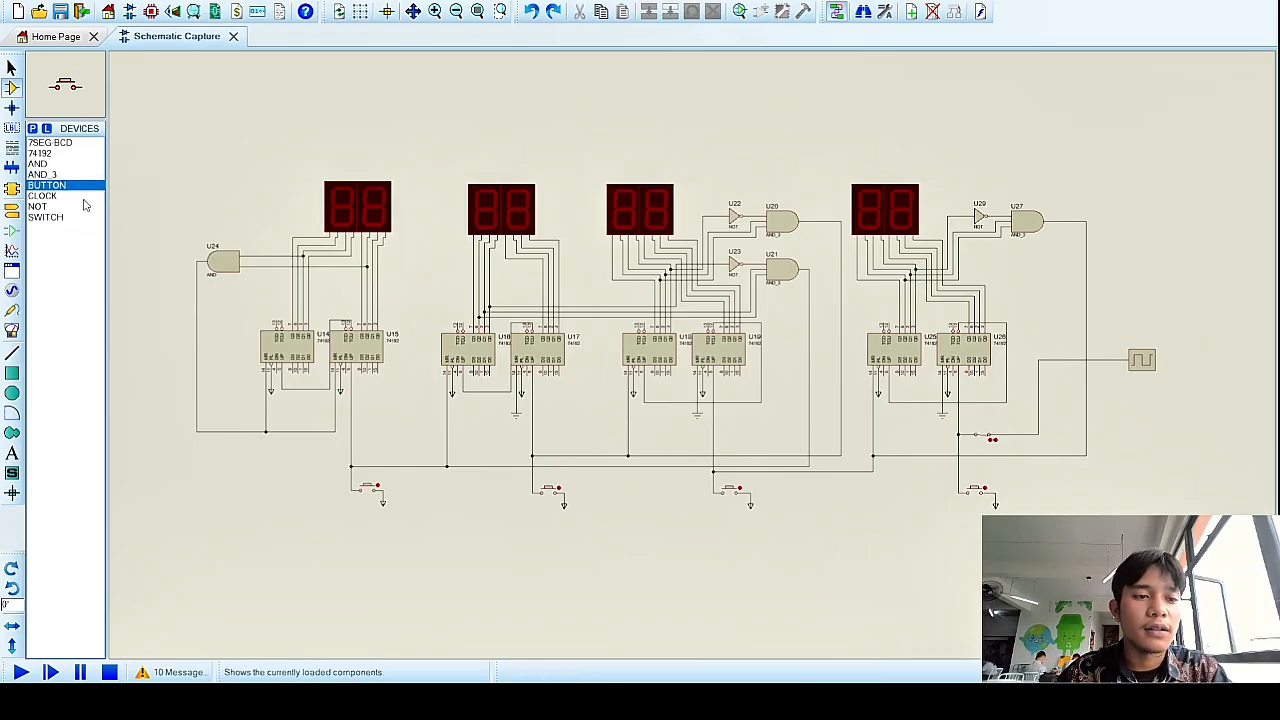
pyautogui.click(60, 196)
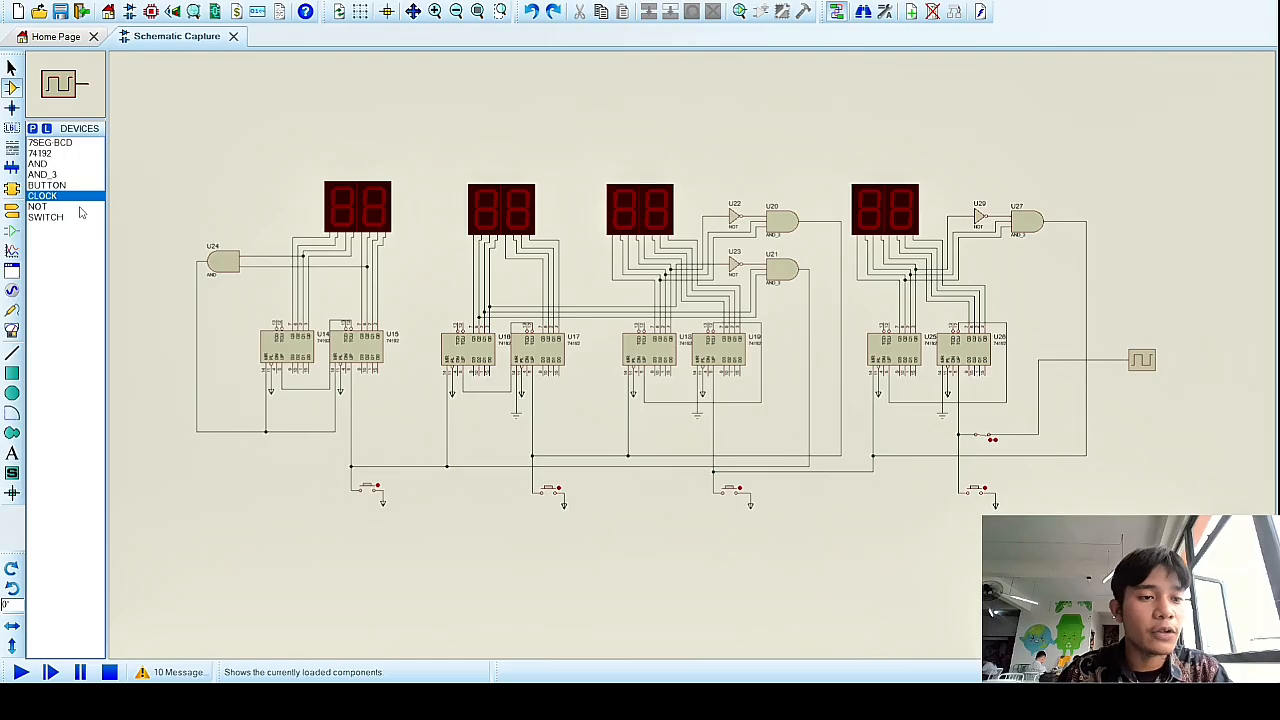
pyautogui.click(81, 207)
pyautogui.click(70, 218)
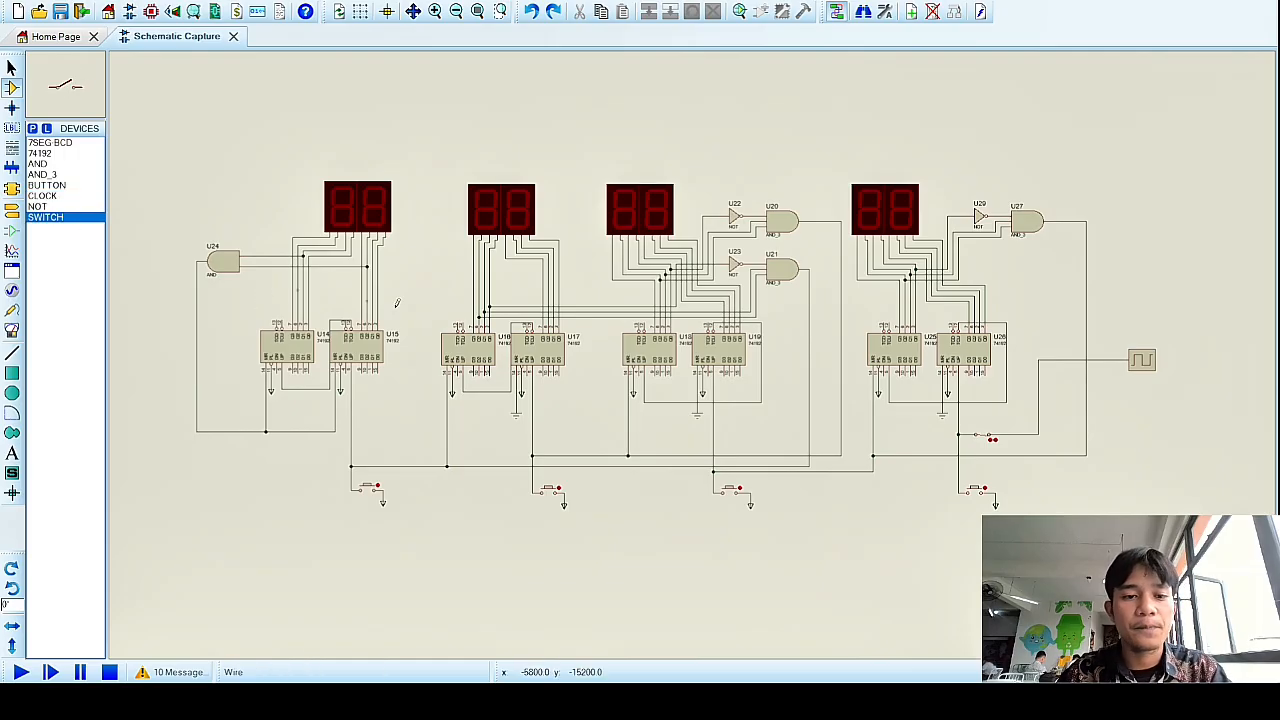
# Examine how the clock source, the switch and the push button feed the UP input of counter U26.
pyautogui.scroll(-2, 764, 392)
pyautogui.scroll(1, 764, 392)
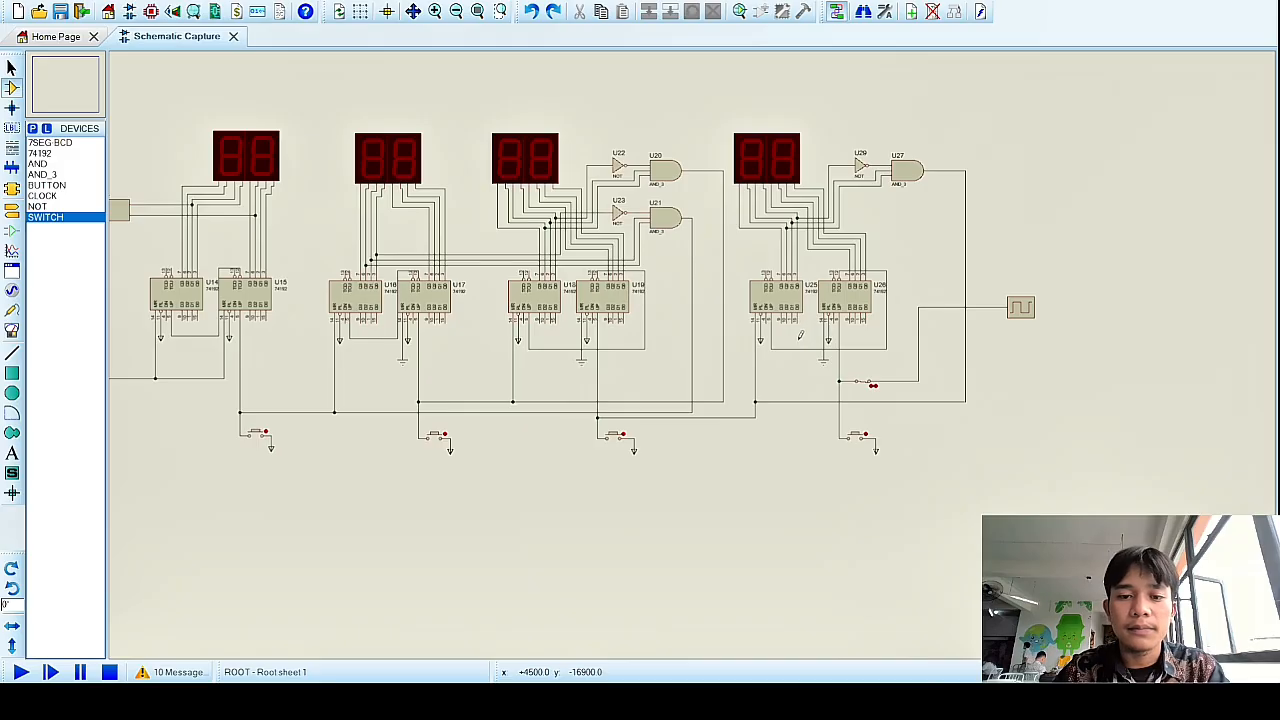
pyautogui.scroll(2, 800, 335)
pyautogui.scroll(-1, 700, 340)
pyautogui.scroll(1, 693, 348)
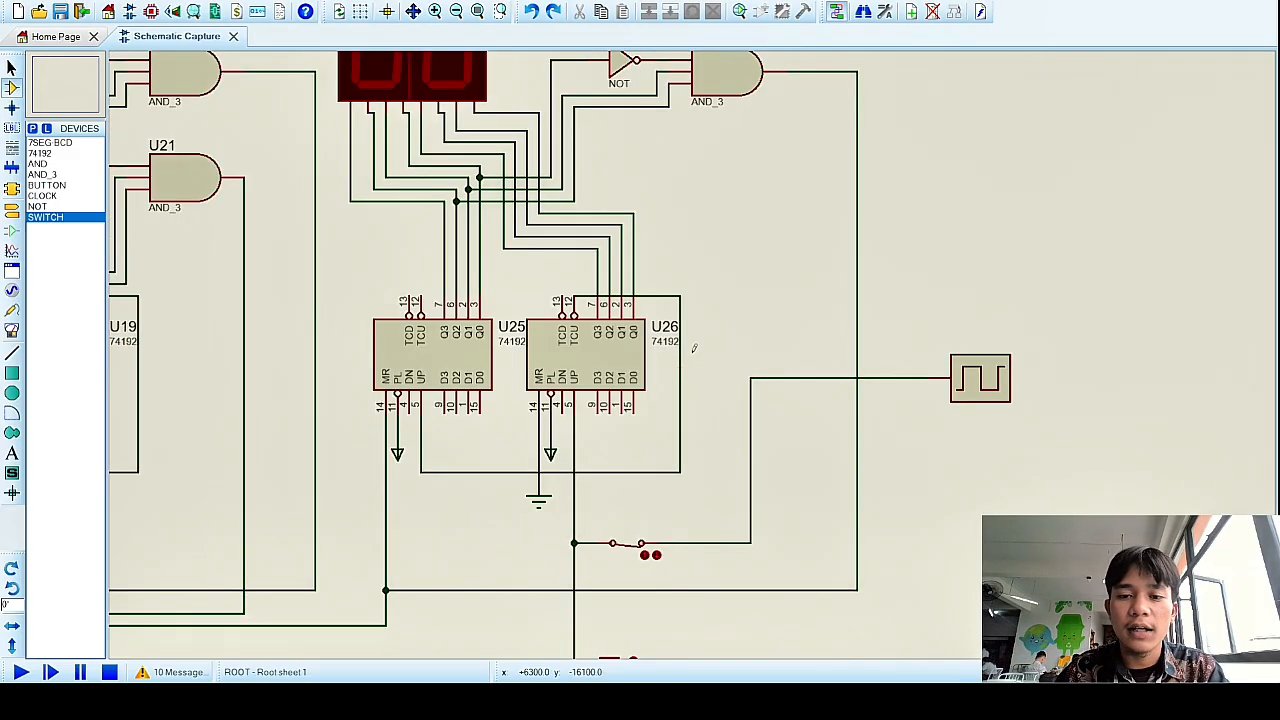
pyautogui.scroll(-1, 693, 348)
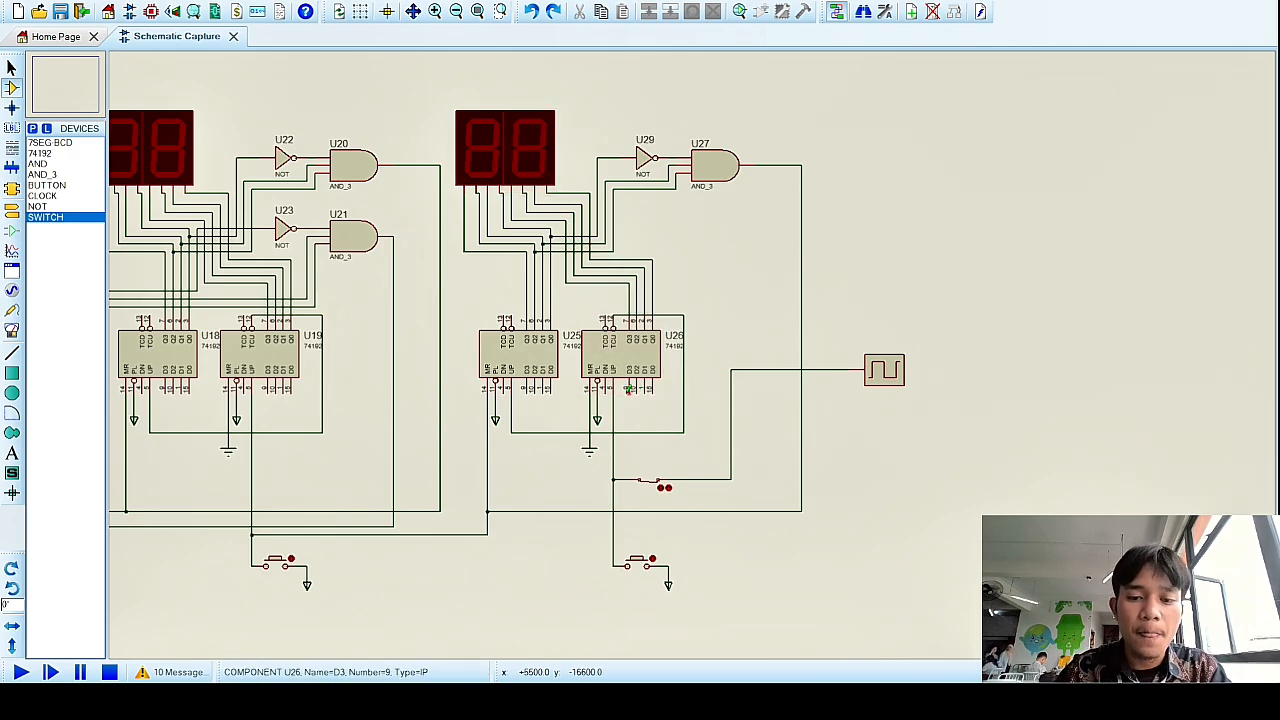
pyautogui.scroll(1, 613, 381)
pyautogui.scroll(-1, 694, 348)
pyautogui.scroll(2, 694, 348)
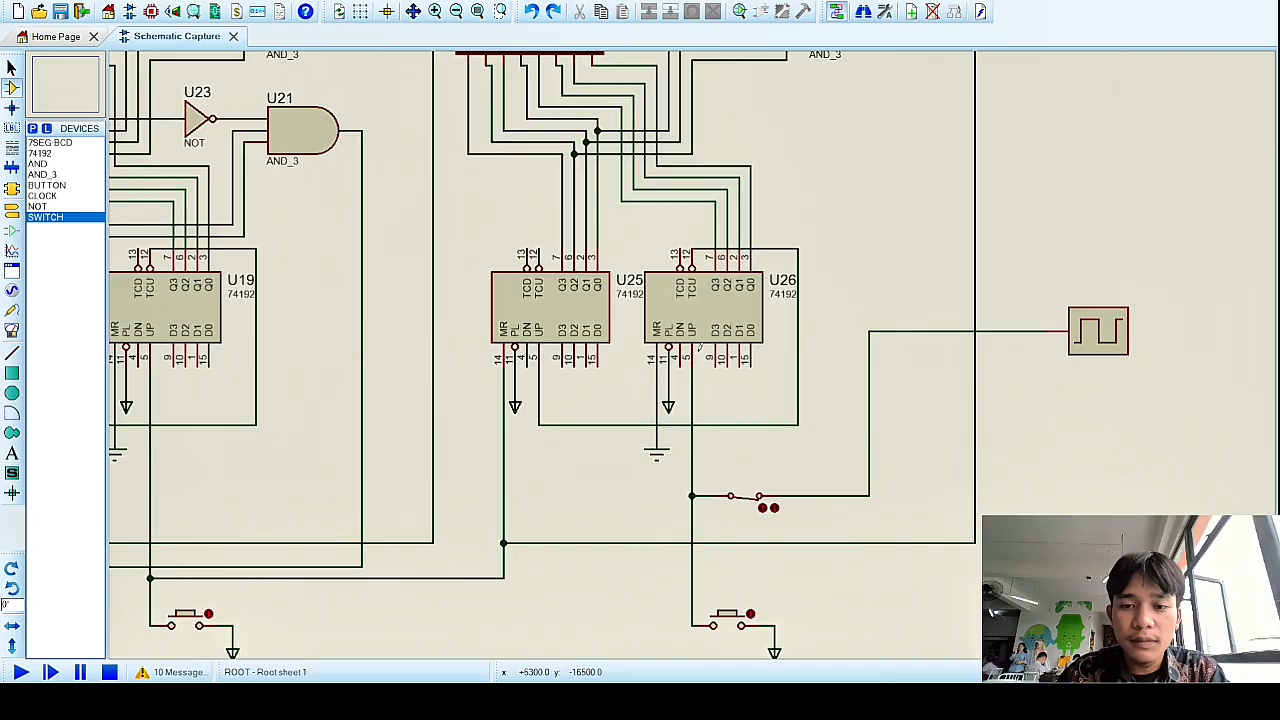
pyautogui.scroll(-1, 694, 348)
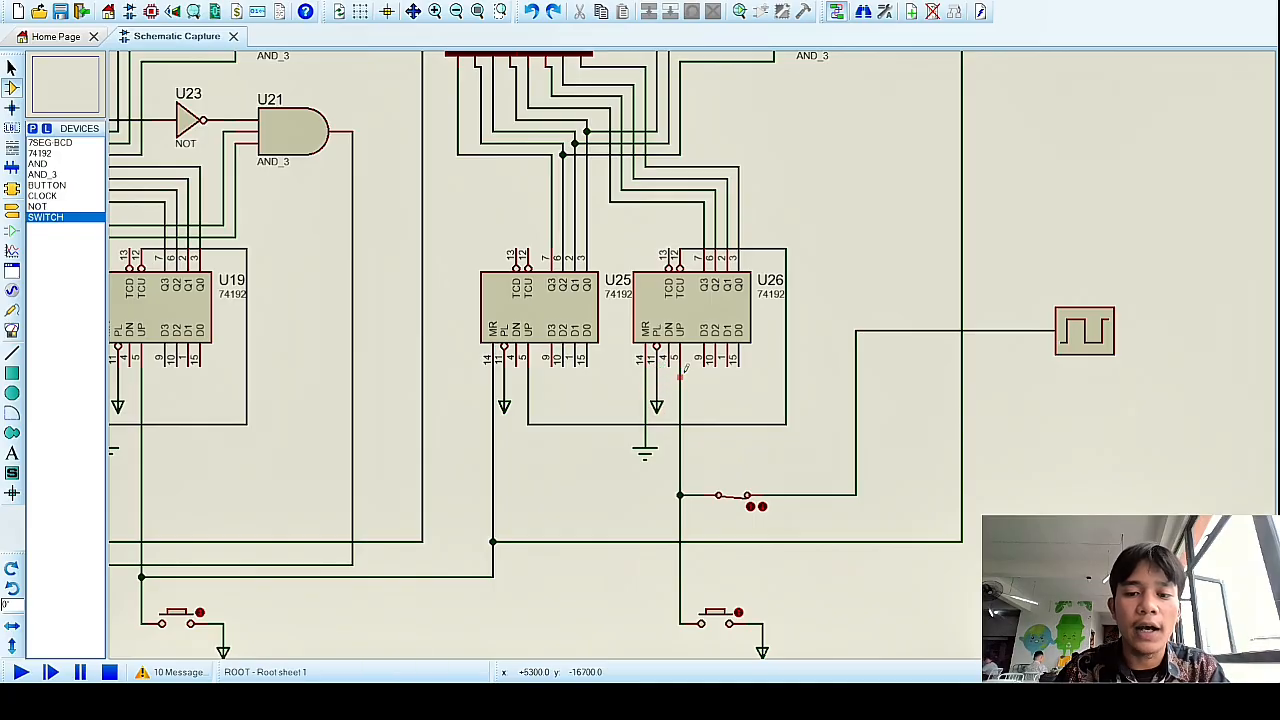
pyautogui.scroll(-1, 686, 370)
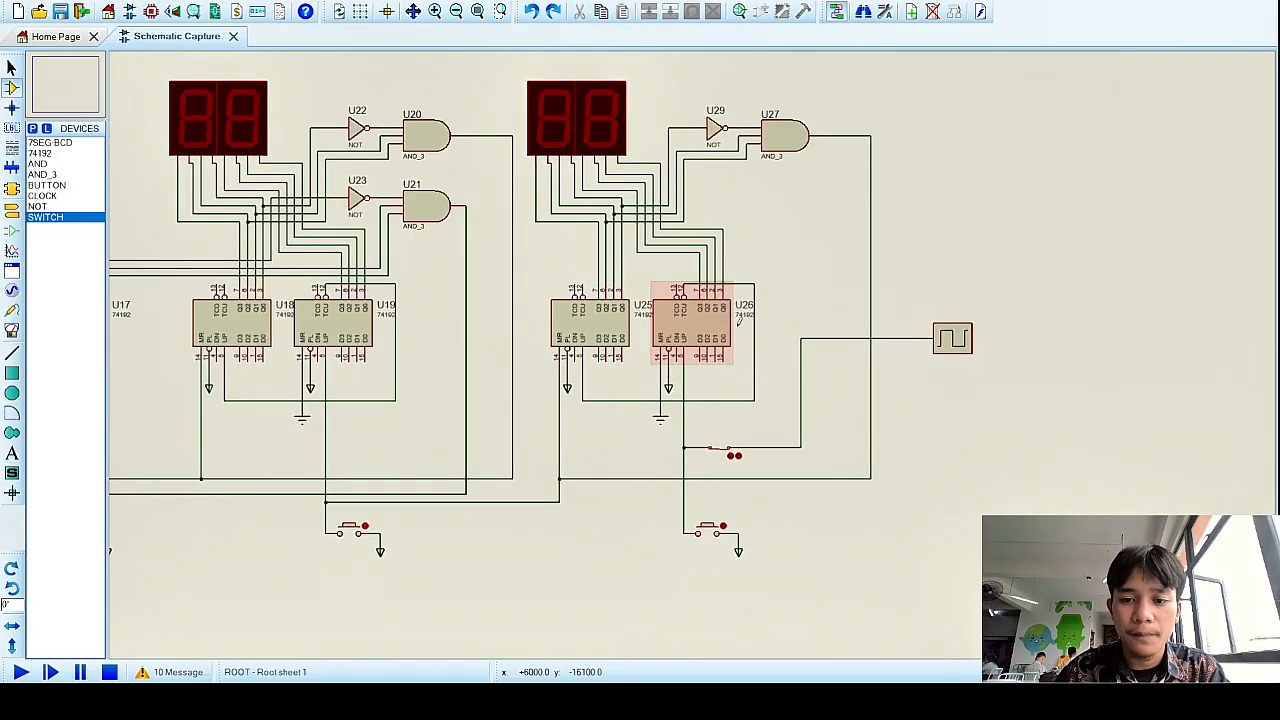
# Examine the wiring from counters U25 and U26 up to their two-digit display.
pyautogui.scroll(1, 694, 347)
pyautogui.scroll(-1, 694, 347)
pyautogui.scroll(1, 690, 350)
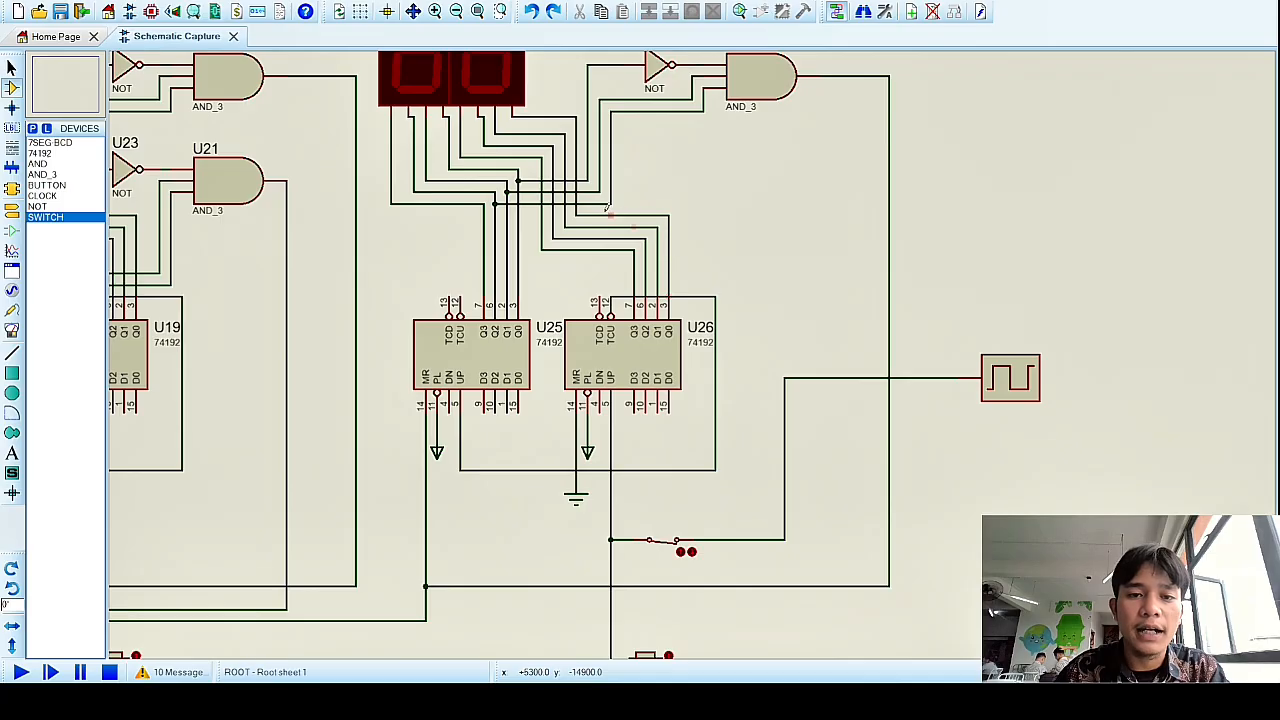
pyautogui.scroll(-2, 607, 209)
pyautogui.scroll(1, 590, 230)
pyautogui.scroll(-1, 693, 347)
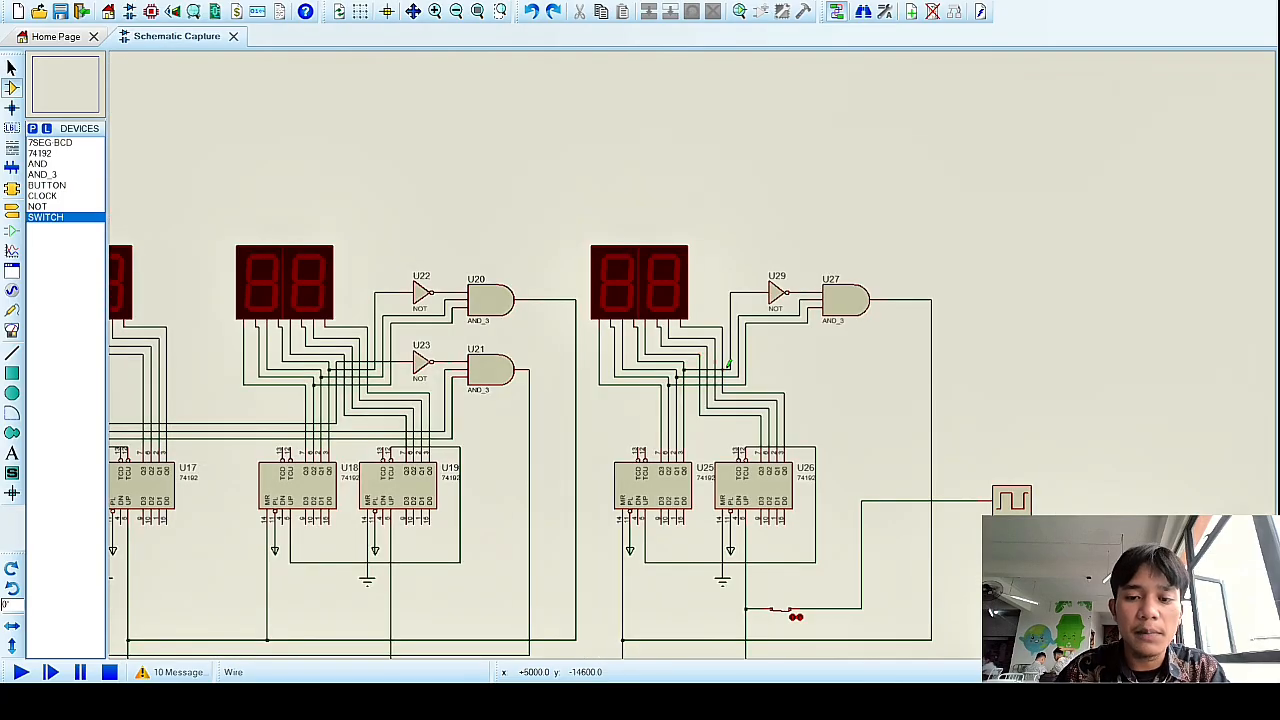
pyautogui.scroll(1, 728, 364)
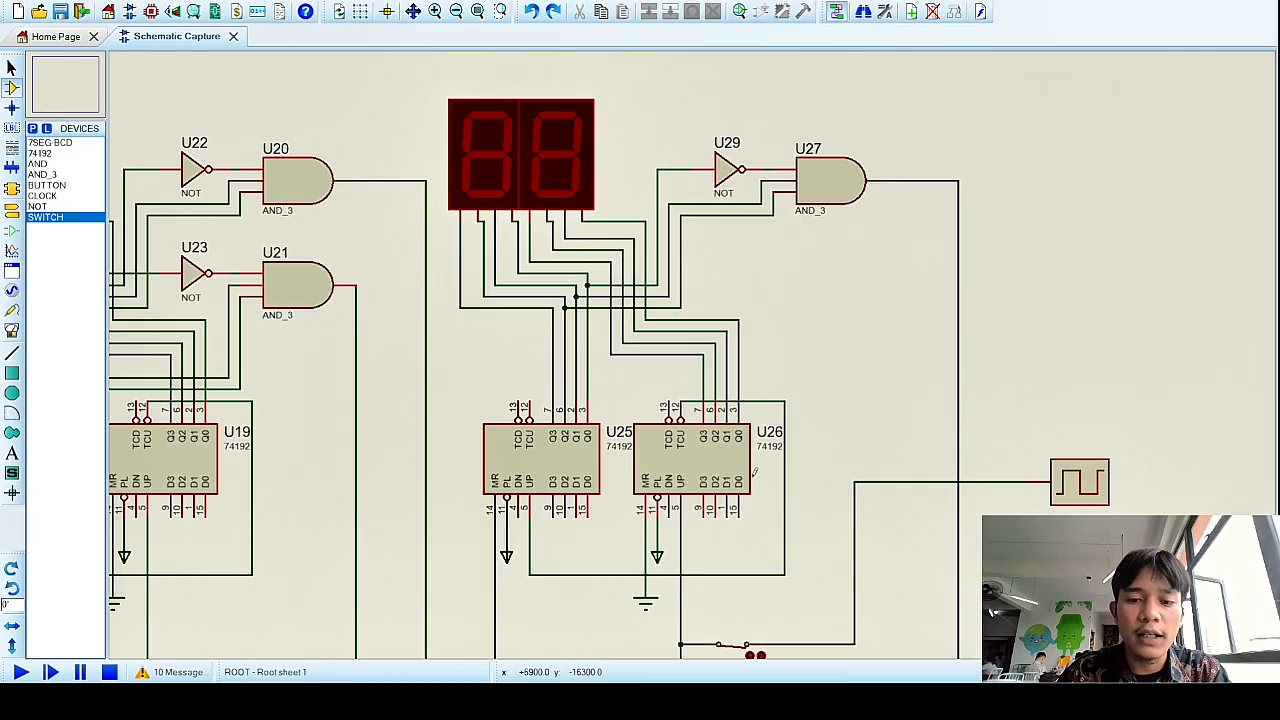
# Examine counter U25 and its reset logic through NOT gate U29 and three-input AND gate U27.
pyautogui.click(561, 477)
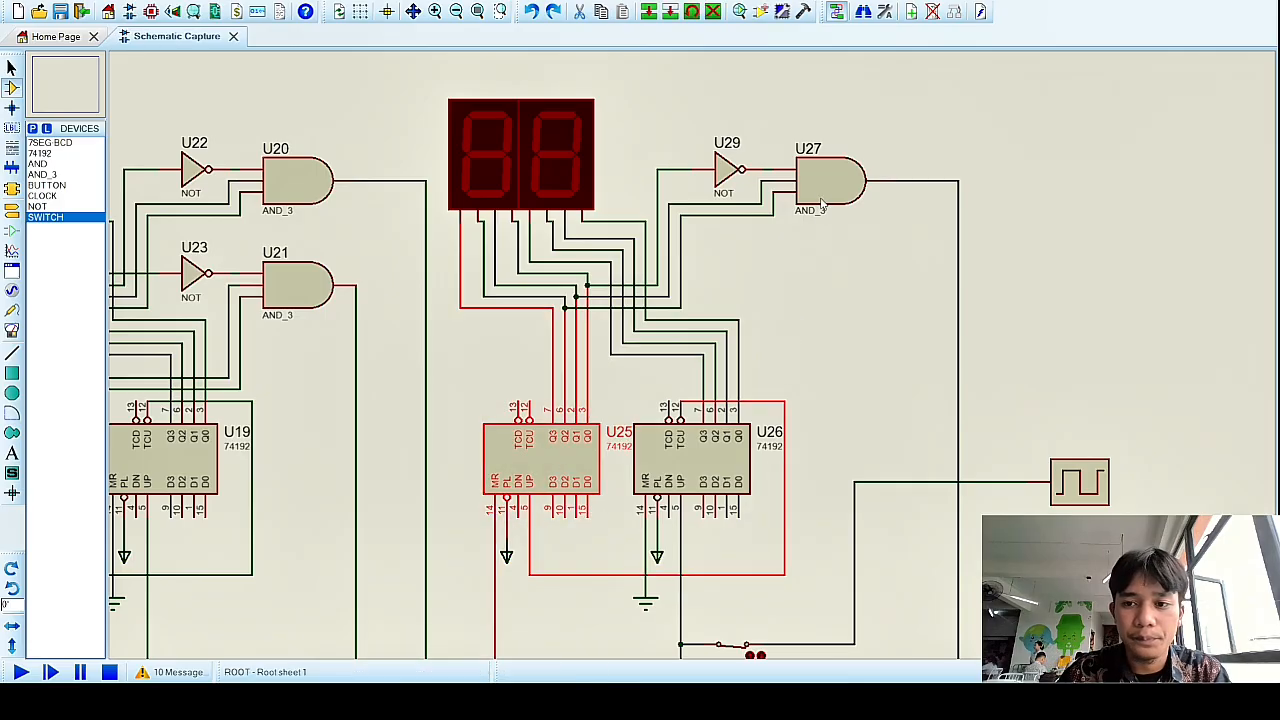
pyautogui.click(601, 590)
pyautogui.scroll(-1, 700, 425)
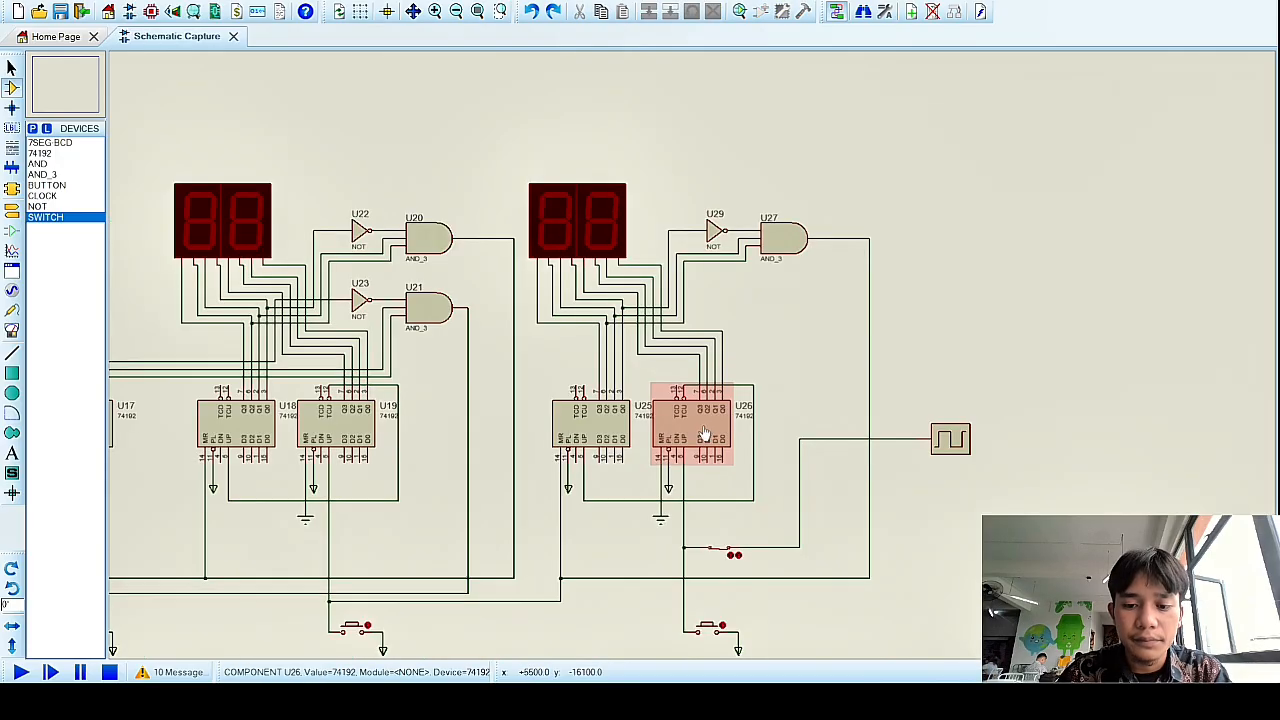
pyautogui.scroll(1, 693, 362)
pyautogui.scroll(-1, 693, 362)
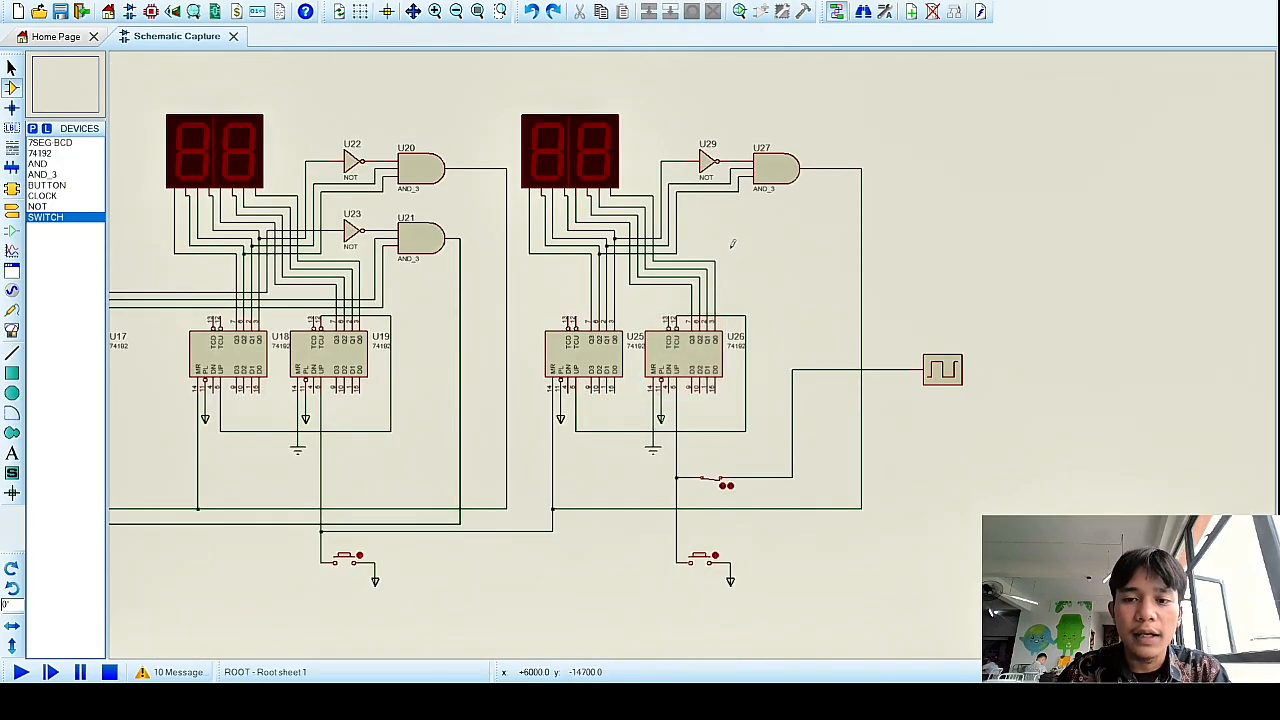
pyautogui.scroll(1, 742, 233)
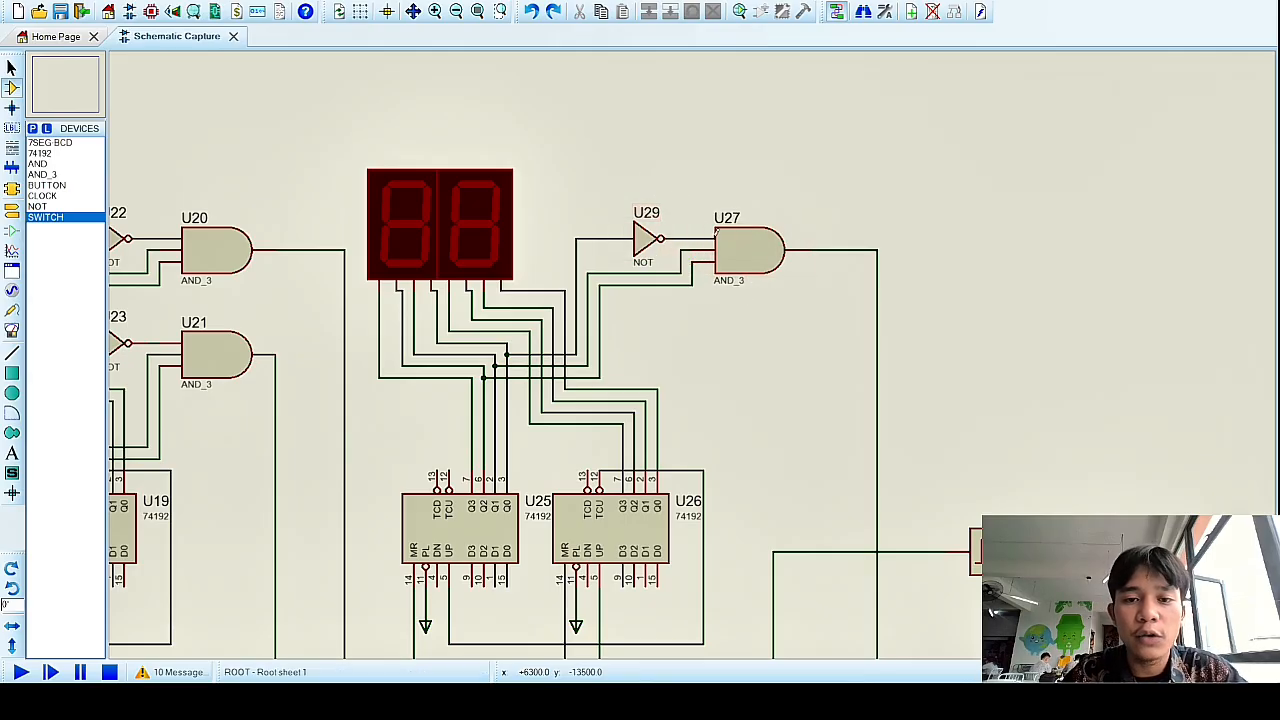
pyautogui.scroll(-1, 688, 320)
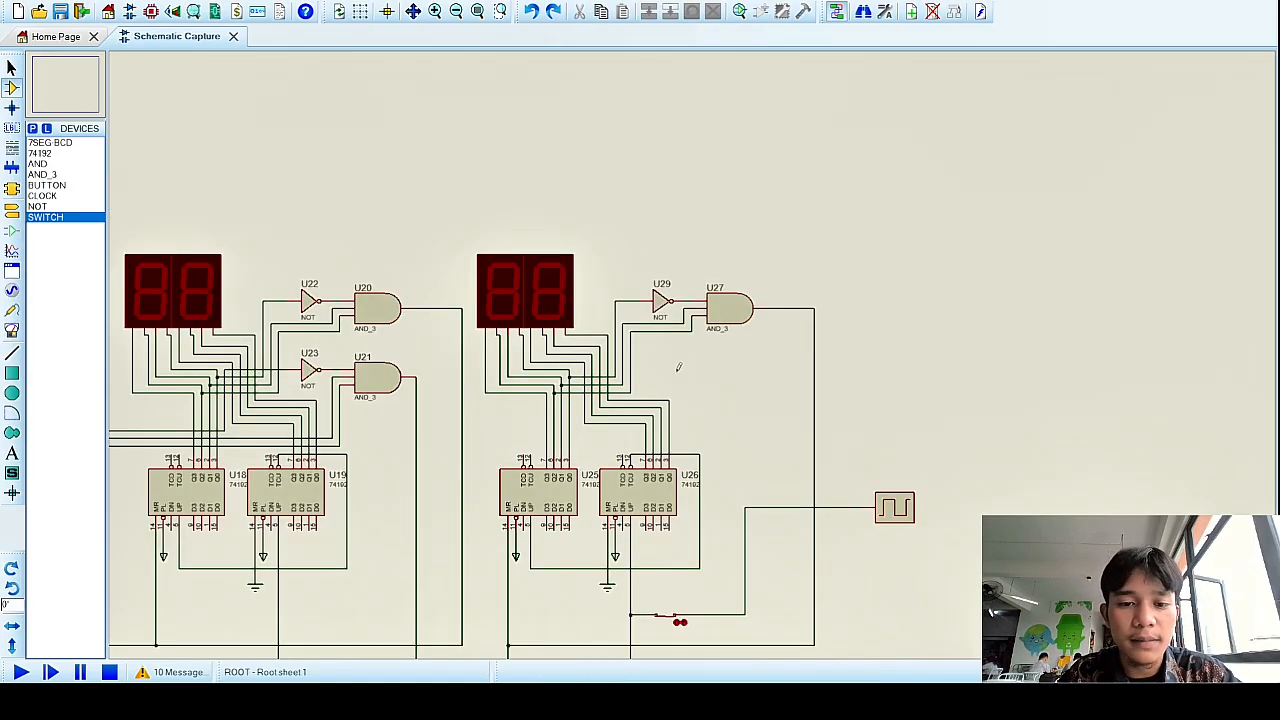
pyautogui.scroll(-1, 693, 350)
pyautogui.scroll(1, 693, 350)
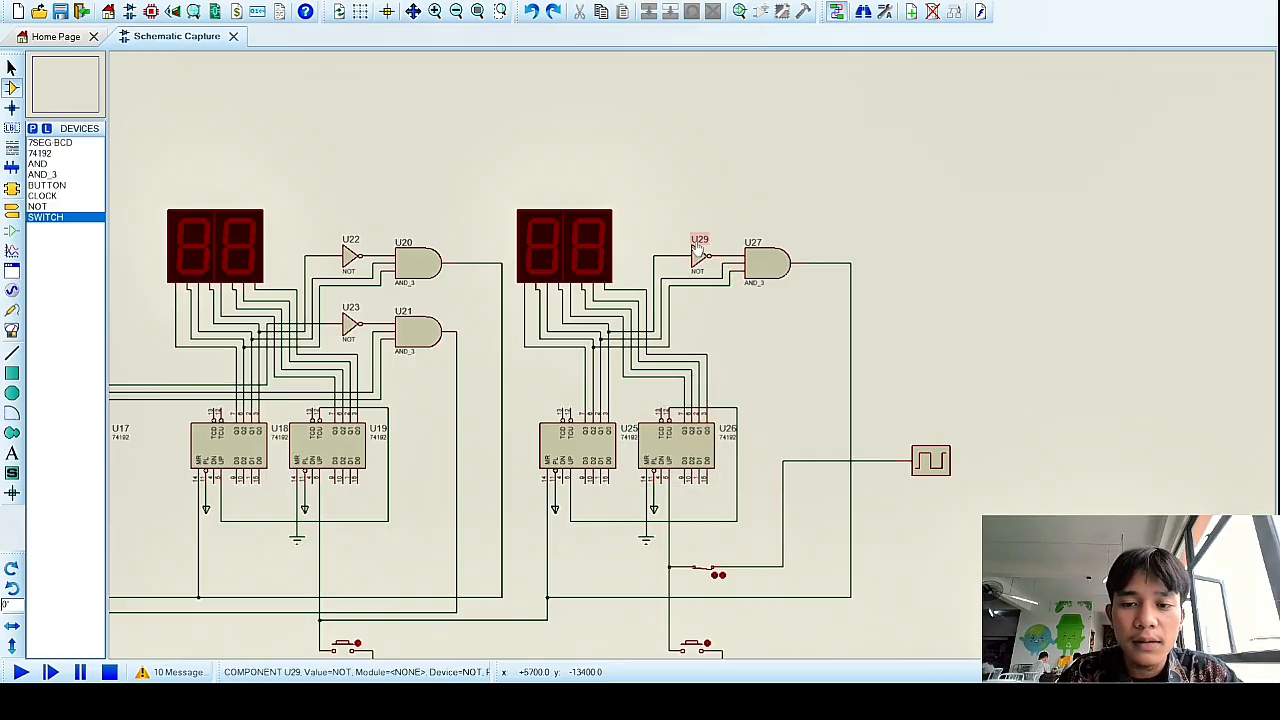
pyautogui.scroll(1, 700, 255)
pyautogui.scroll(1, 711, 414)
pyautogui.scroll(-1, 686, 348)
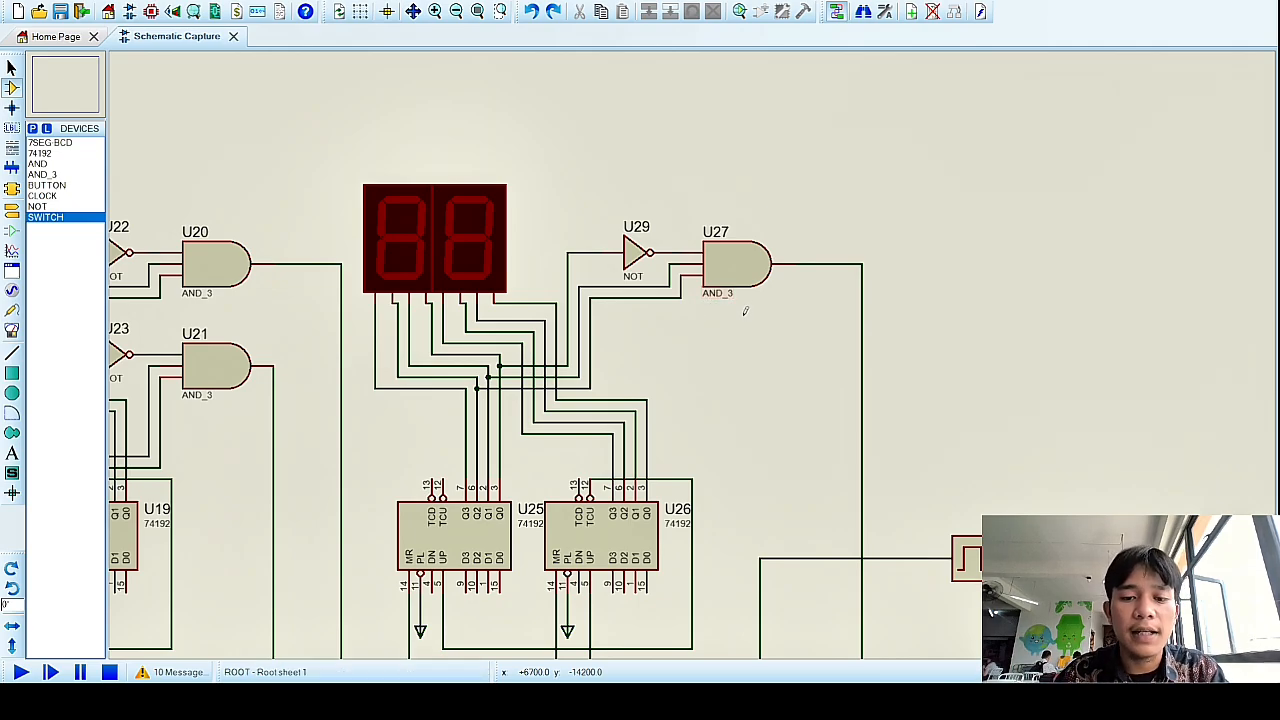
# Examine how the reset line of counter U25 continues to the UP input of counter U19.
pyautogui.scroll(-1, 747, 337)
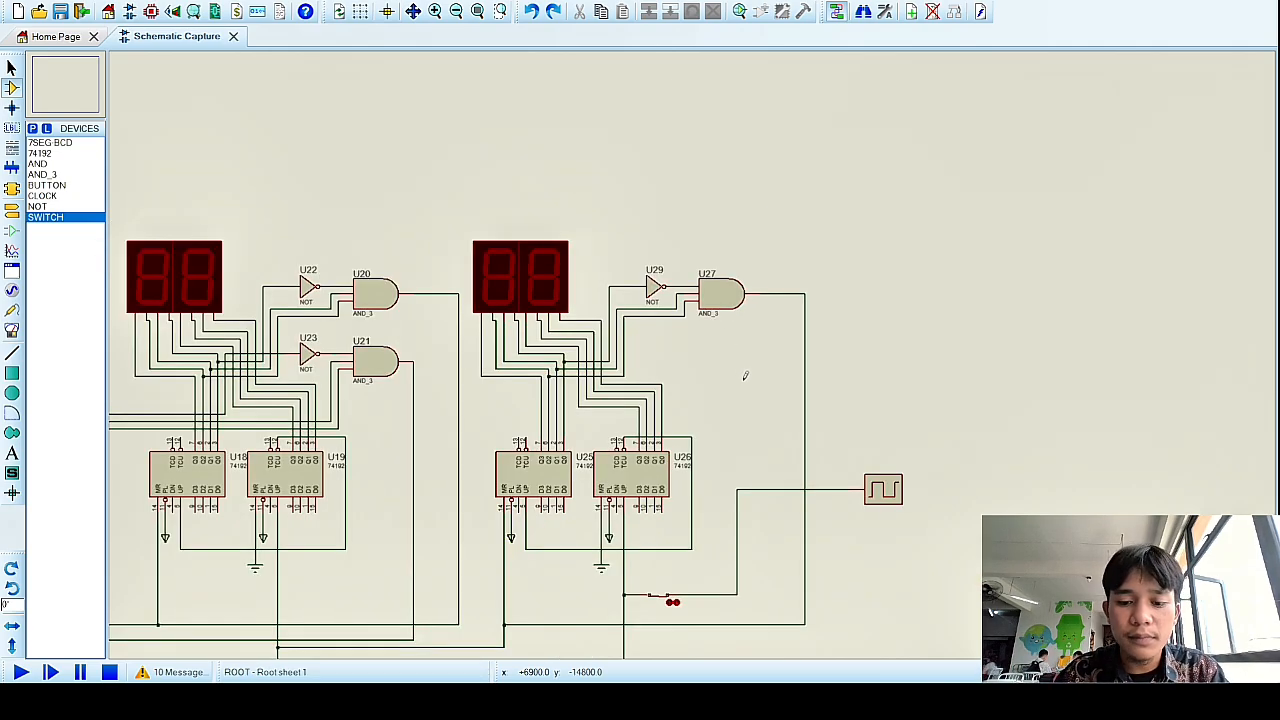
pyautogui.scroll(-1, 710, 356)
pyautogui.scroll(2, 691, 349)
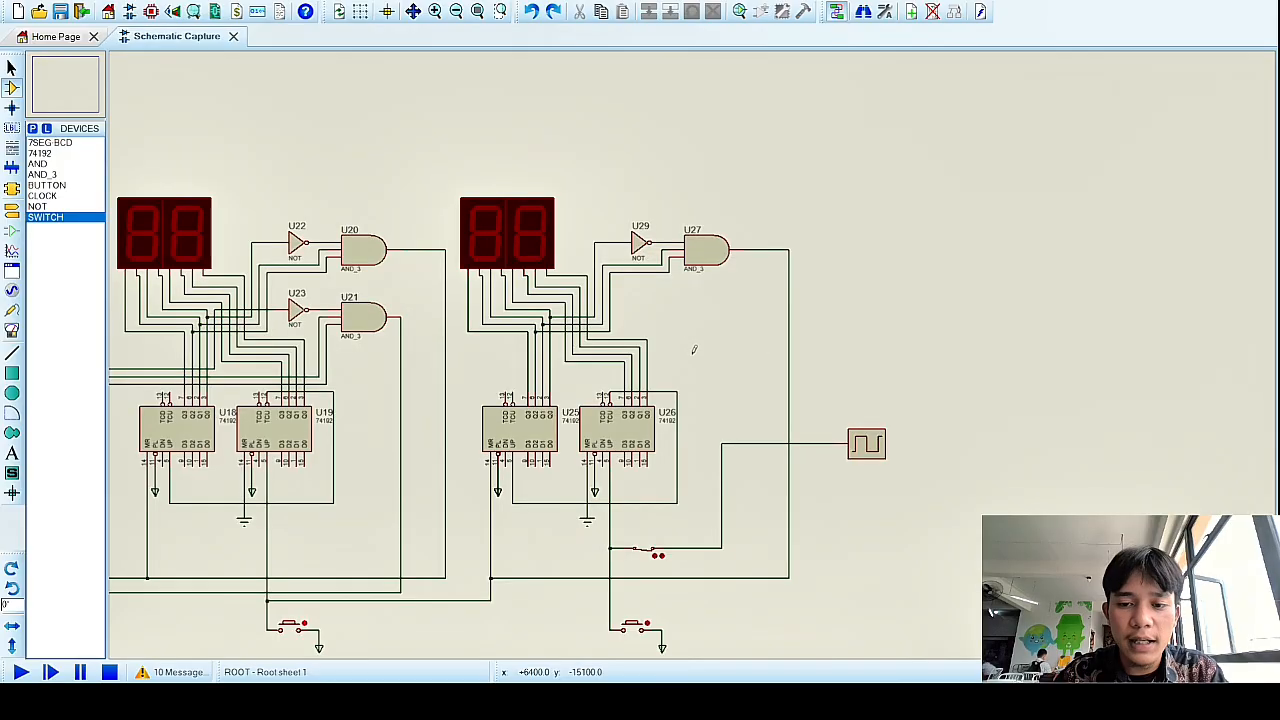
pyautogui.scroll(-1, 692, 350)
pyautogui.scroll(1, 700, 420)
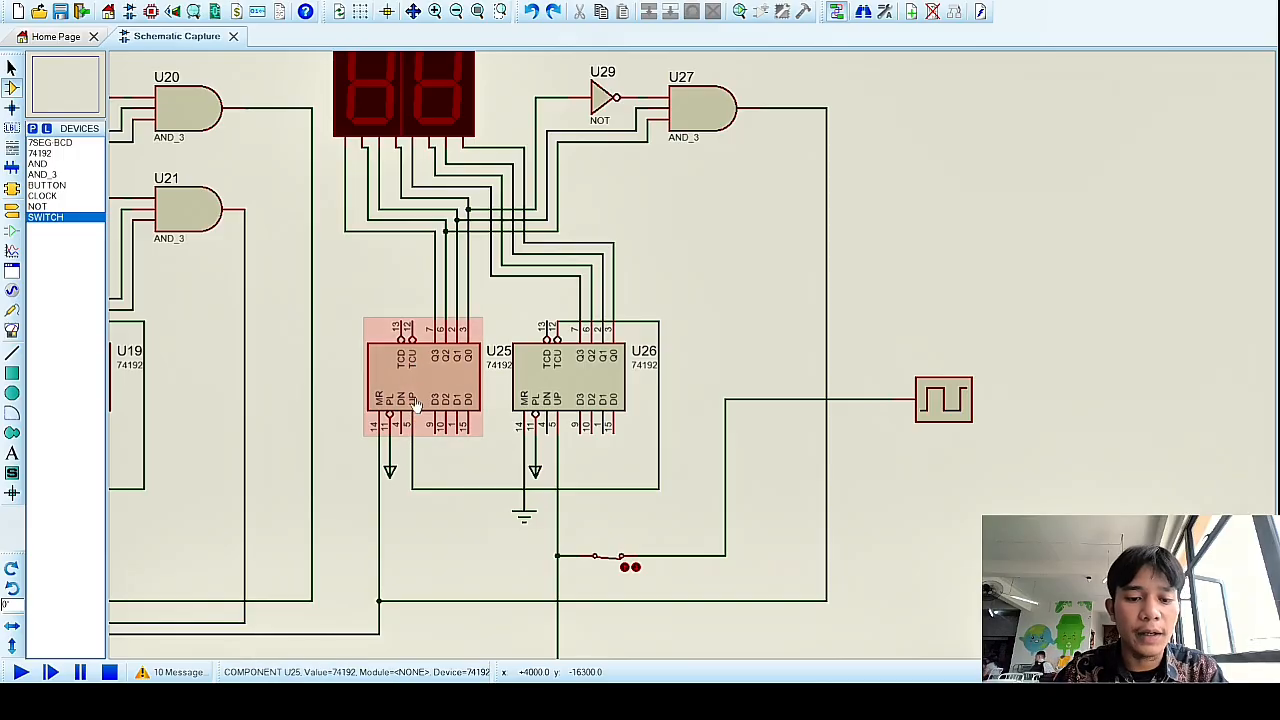
pyautogui.scroll(-1, 394, 430)
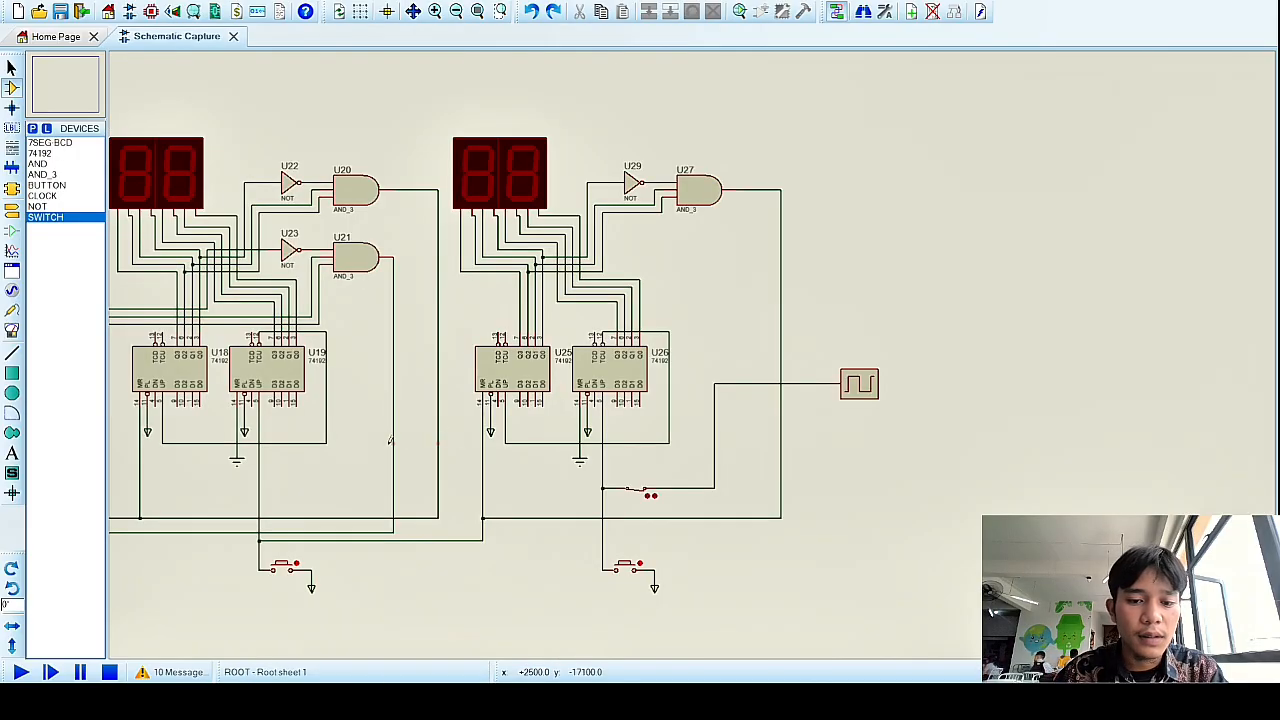
pyautogui.scroll(1, 685, 340)
pyautogui.scroll(-1, 717, 288)
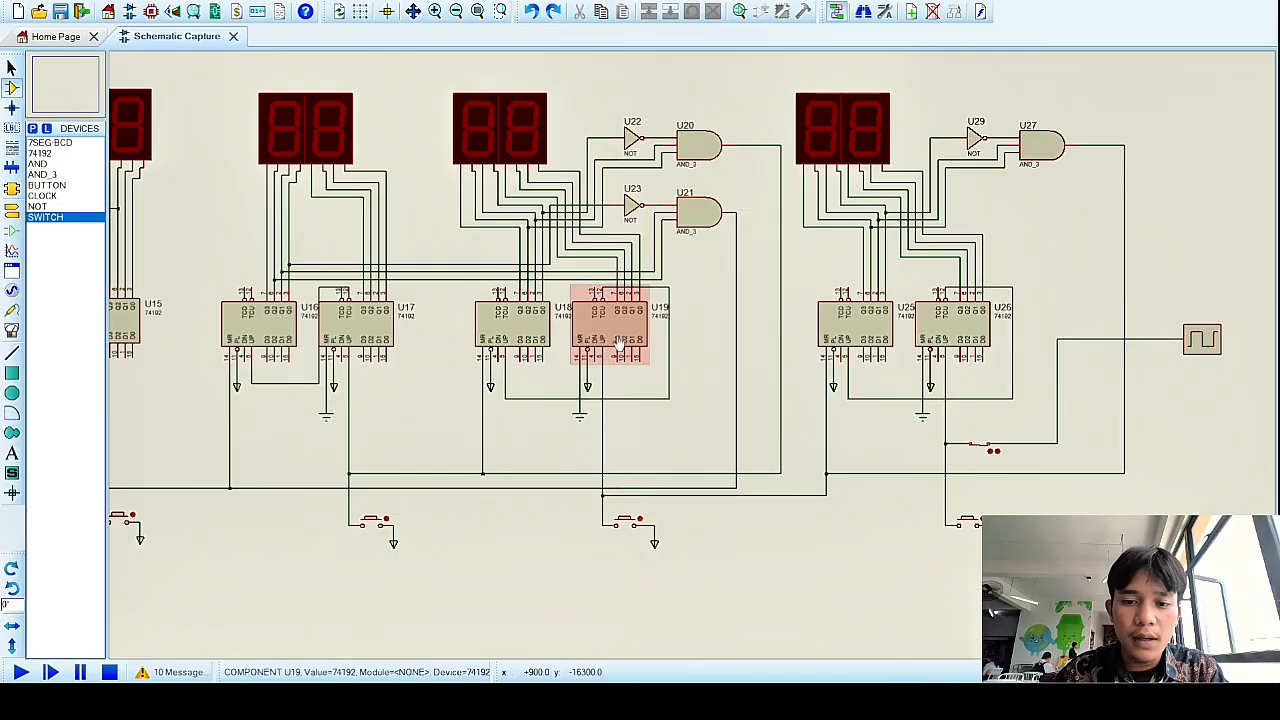
pyautogui.scroll(1, 614, 334)
pyautogui.scroll(-1, 693, 348)
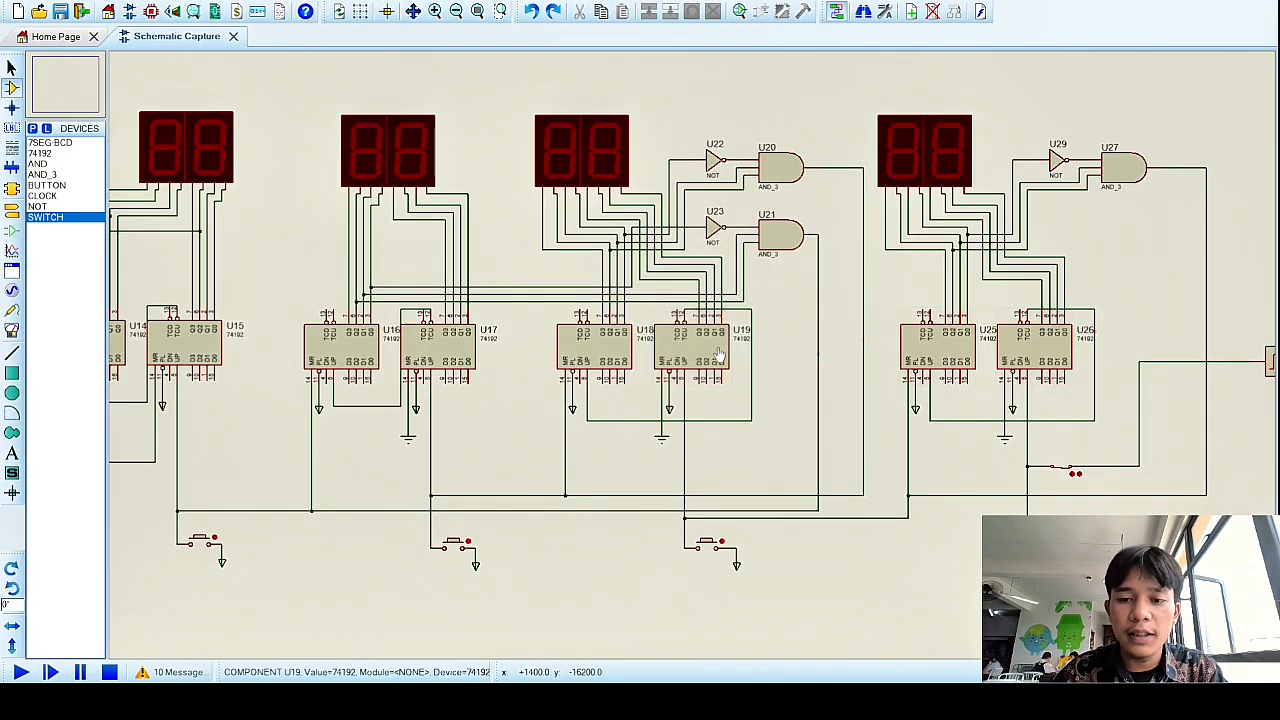
# Examine the counter stage U18 and U19 with its gates U20 to U23, comparing it with the U25 and U26 stage.
pyautogui.scroll(1, 693, 348)
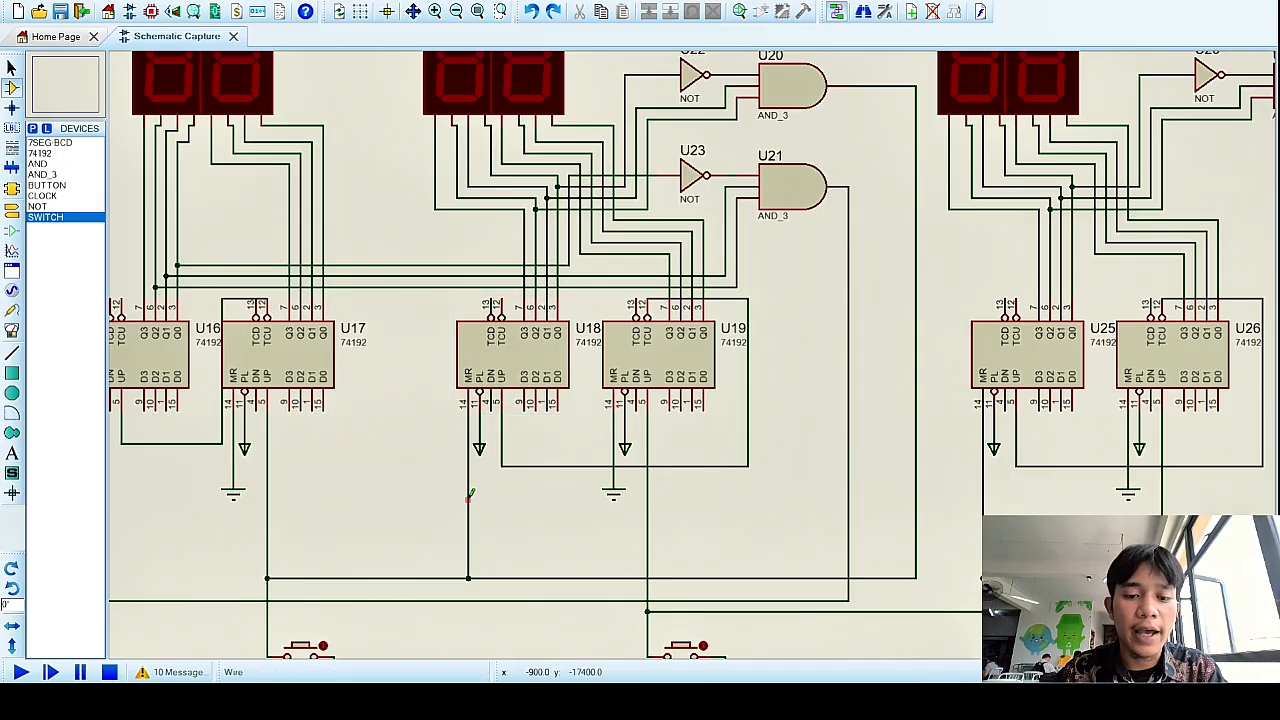
pyautogui.scroll(2, 640, 255)
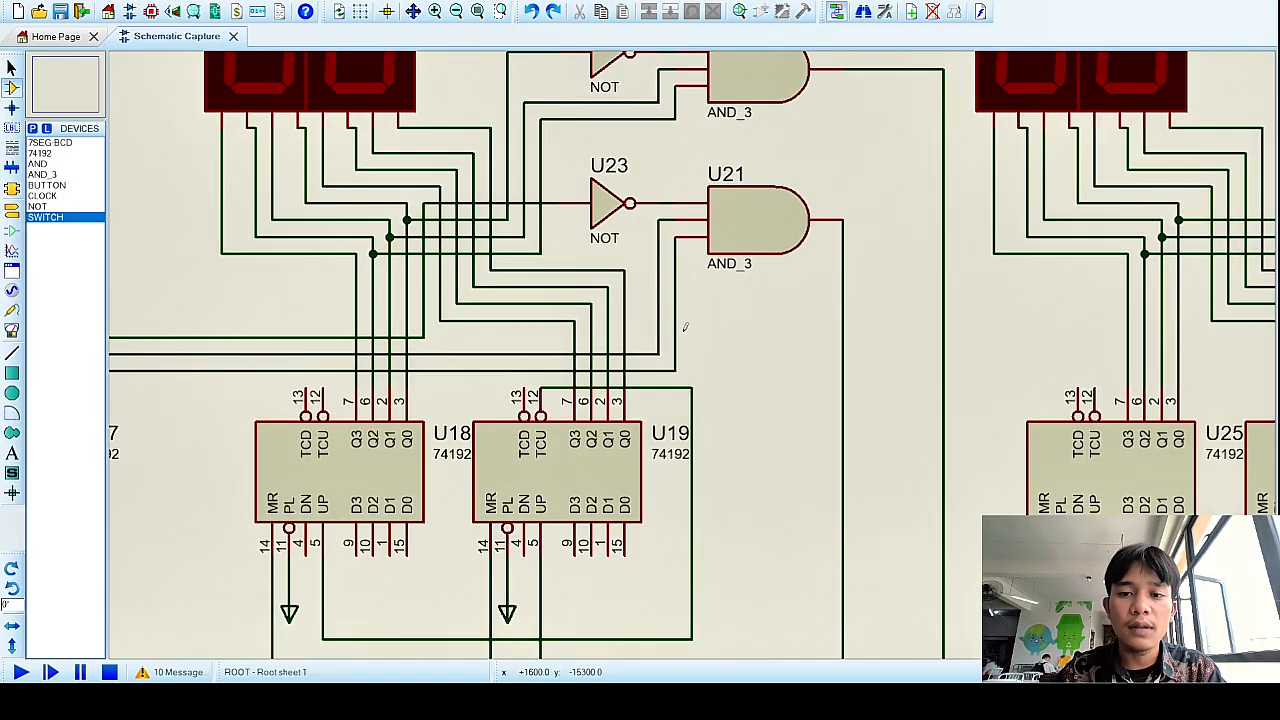
pyautogui.scroll(-2, 638, 260)
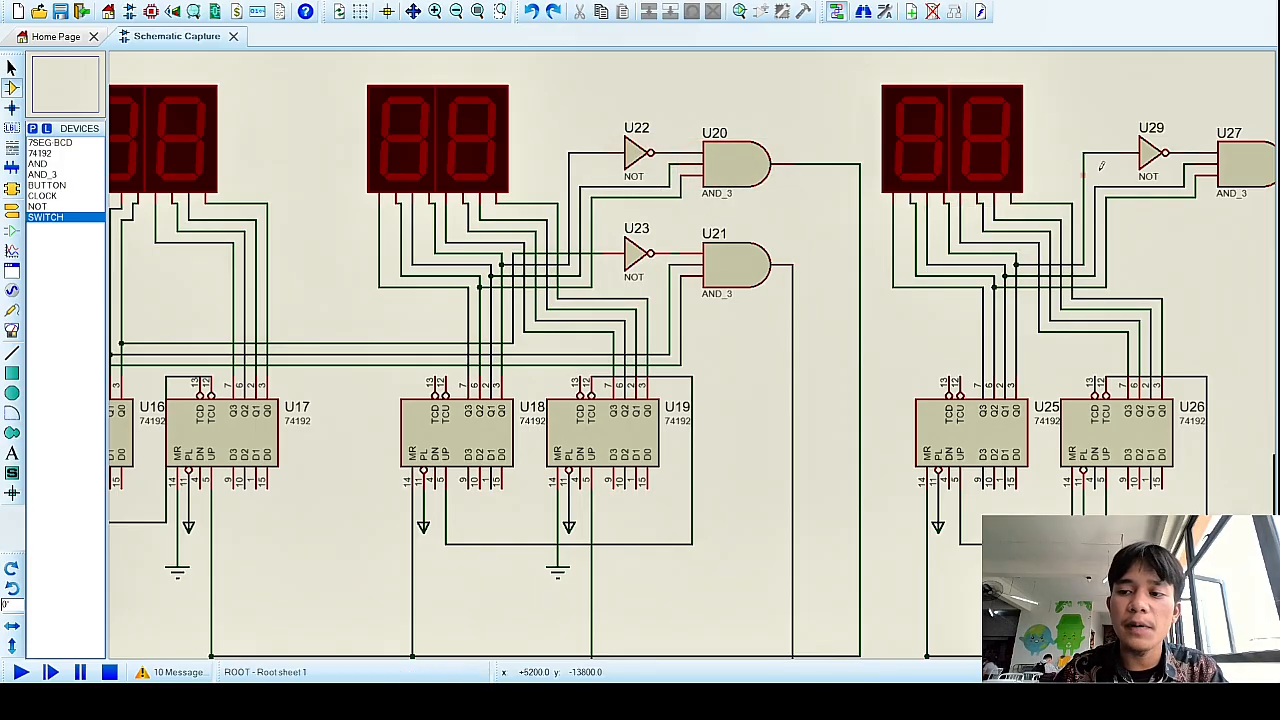
pyautogui.scroll(-1, 1160, 145)
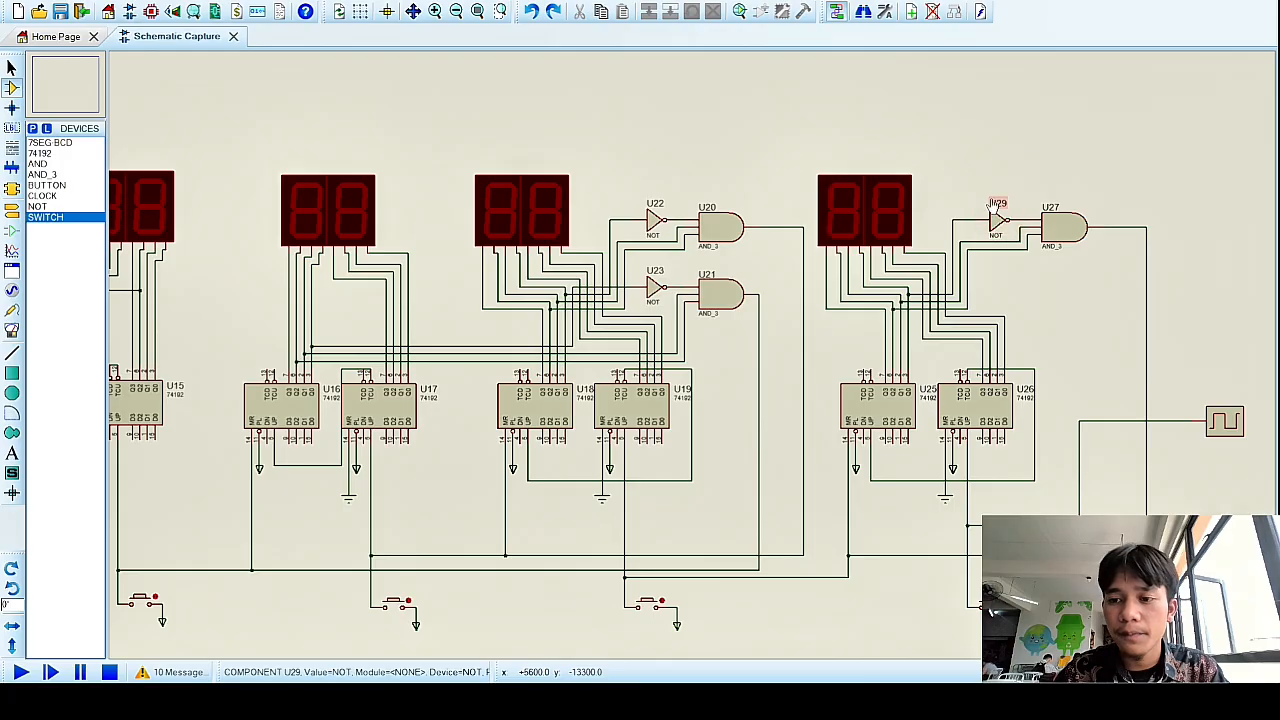
pyautogui.scroll(1, 1015, 200)
pyautogui.scroll(-1, 690, 353)
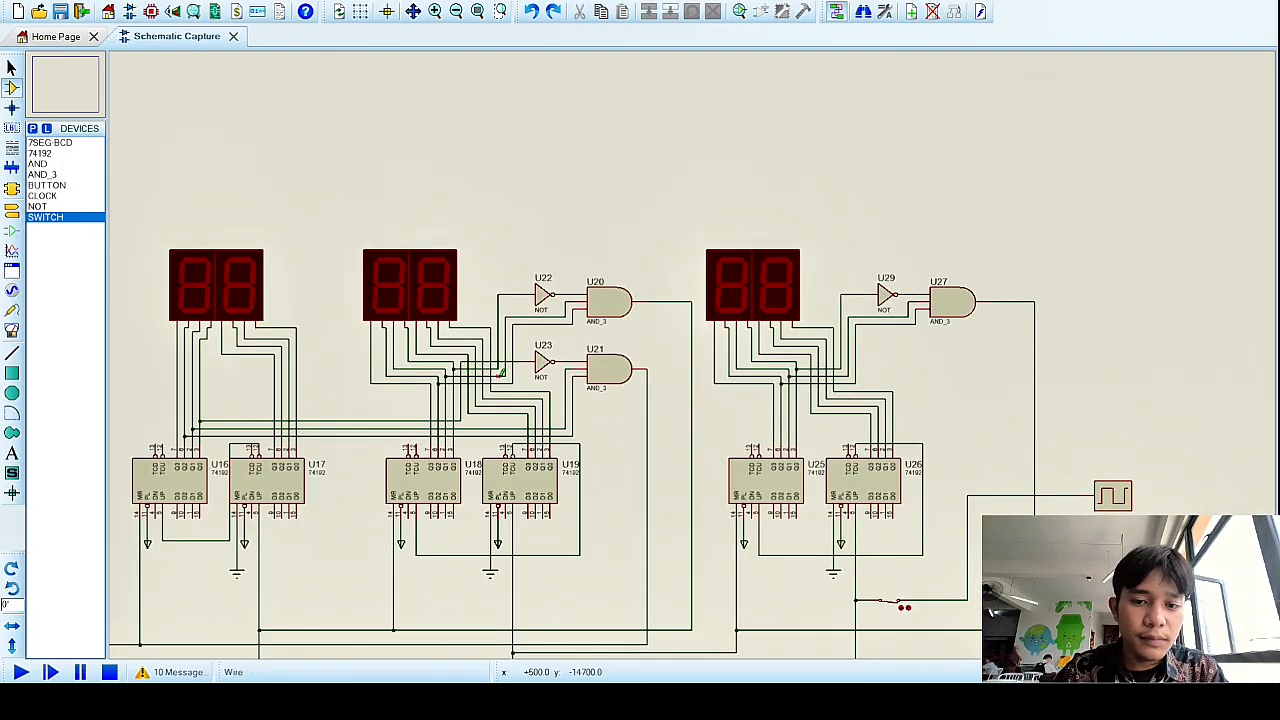
pyautogui.scroll(1, 692, 345)
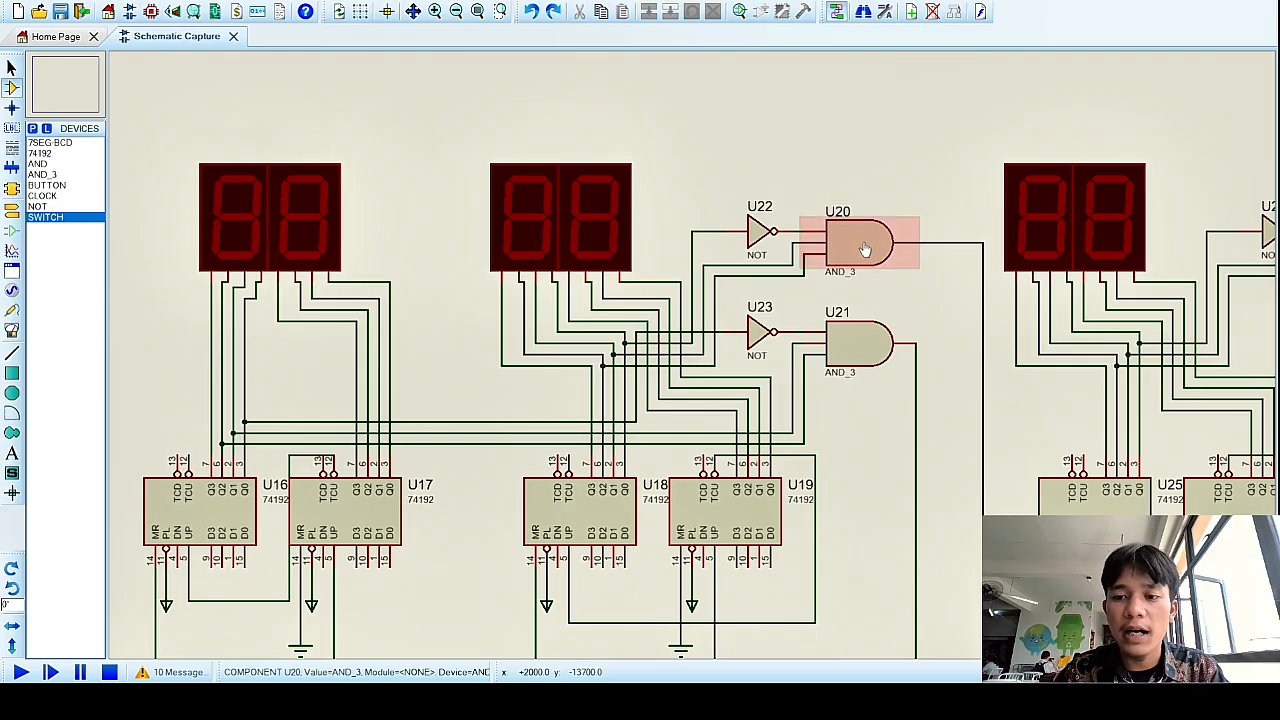
# Examine how the reset line of counter U18 links to counter U17 in the neighbouring stage.
pyautogui.scroll(-1, 877, 266)
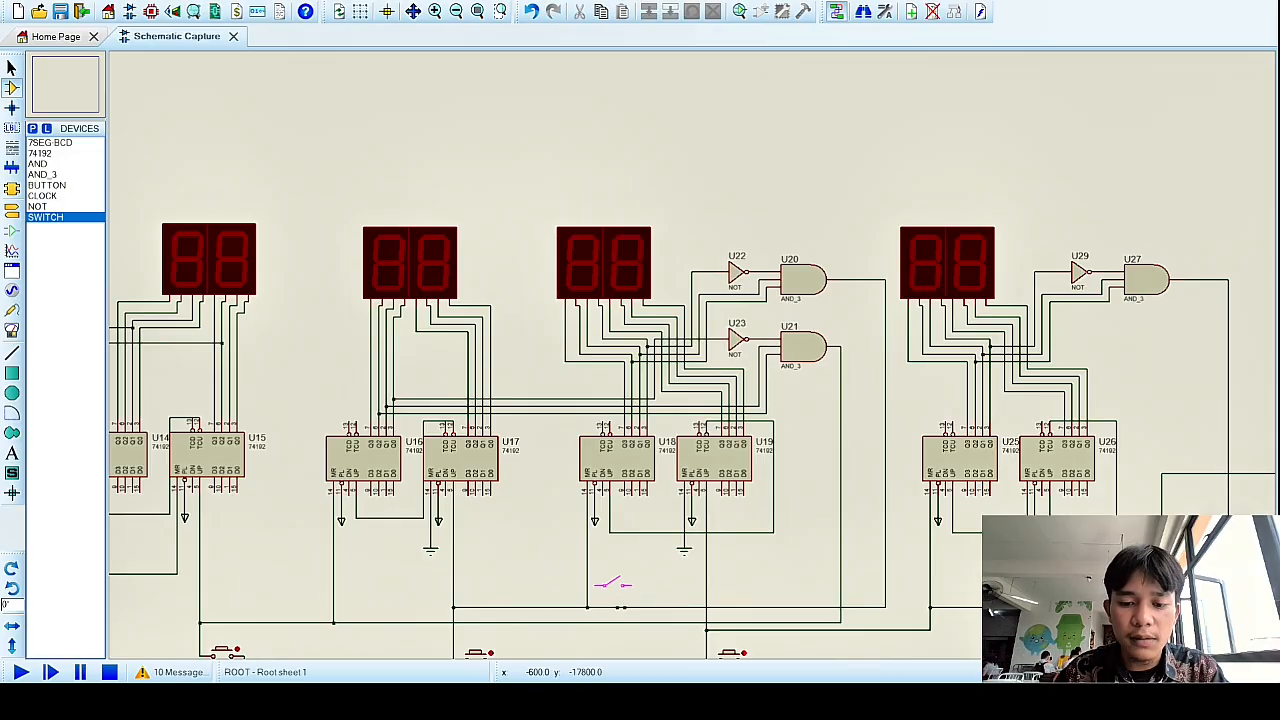
pyautogui.scroll(1, 695, 349)
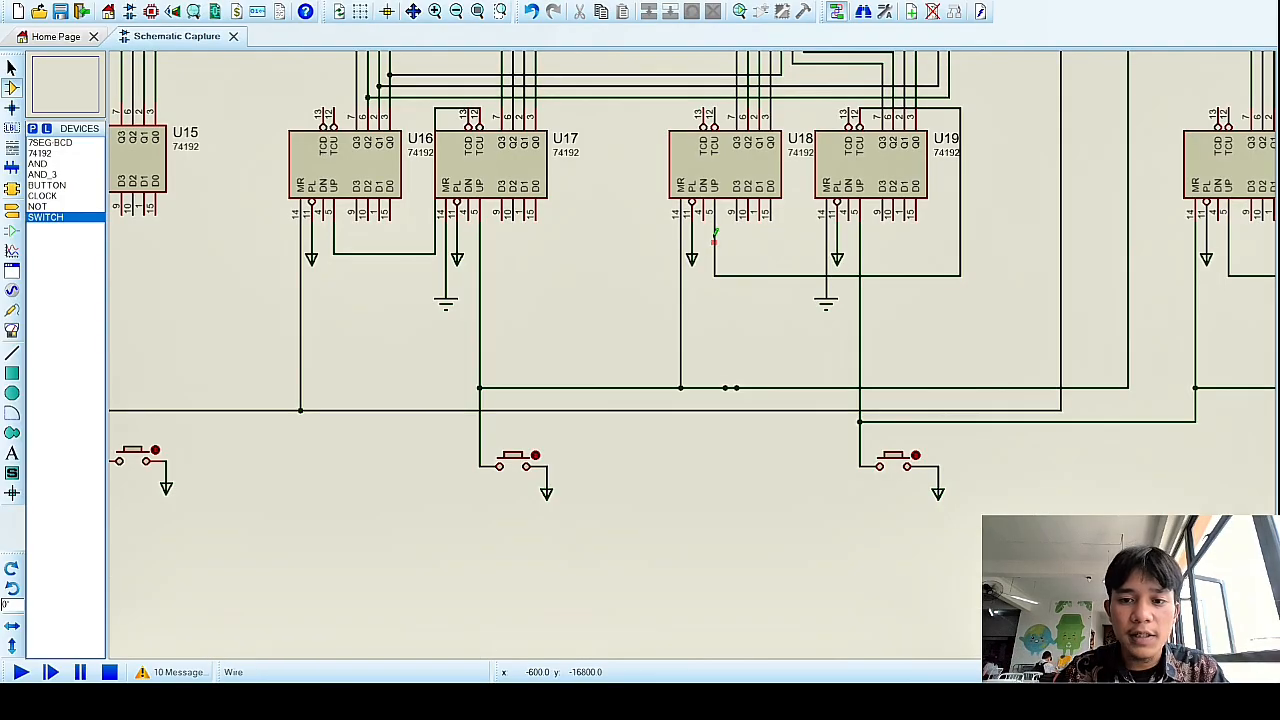
pyautogui.scroll(-1, 700, 188)
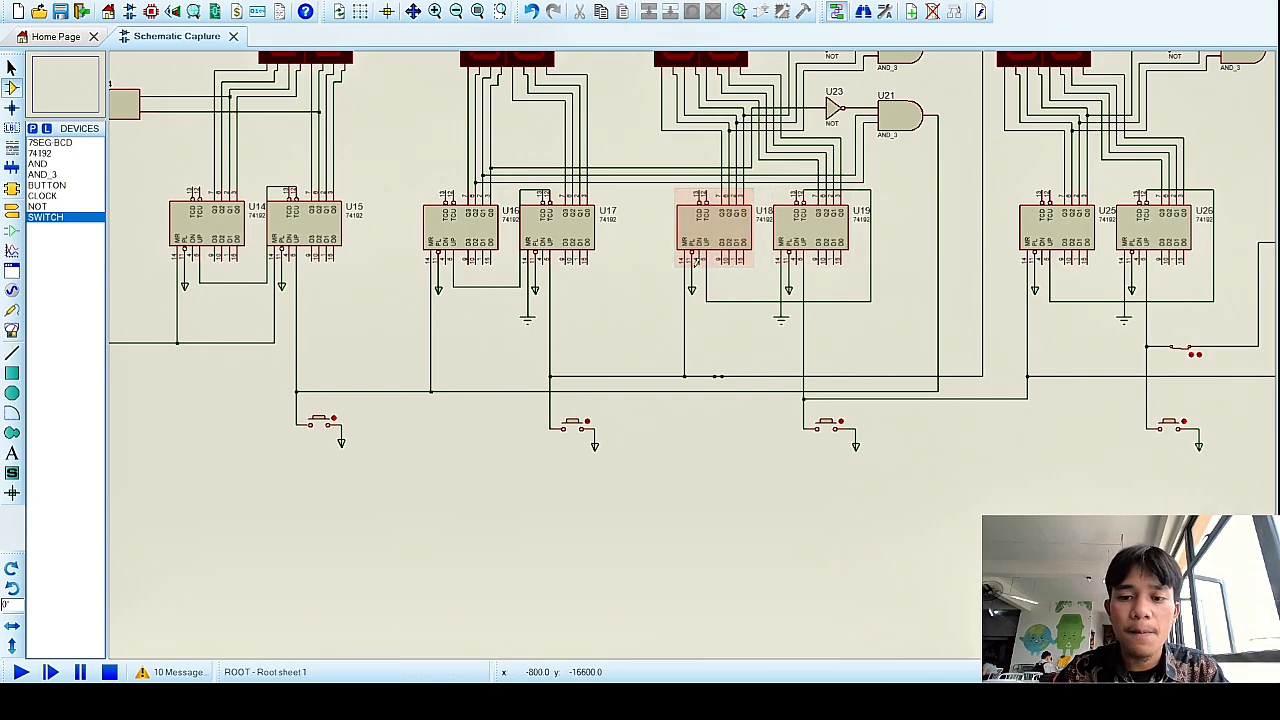
pyautogui.scroll(1, 718, 337)
pyautogui.scroll(-1, 718, 337)
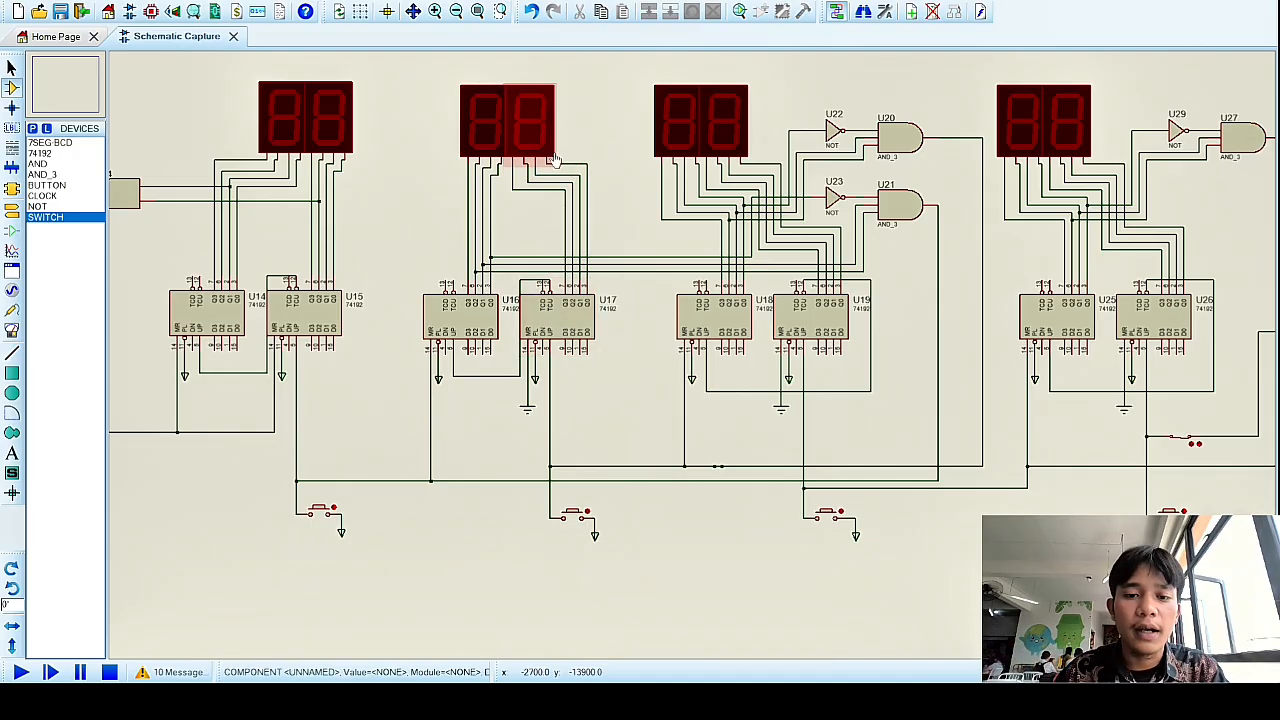
# Examine how NOT gates U22 and U23 and AND gates U20 and U21 connect counters U16 to U19 and their reset lines.
pyautogui.scroll(1, 856, 375)
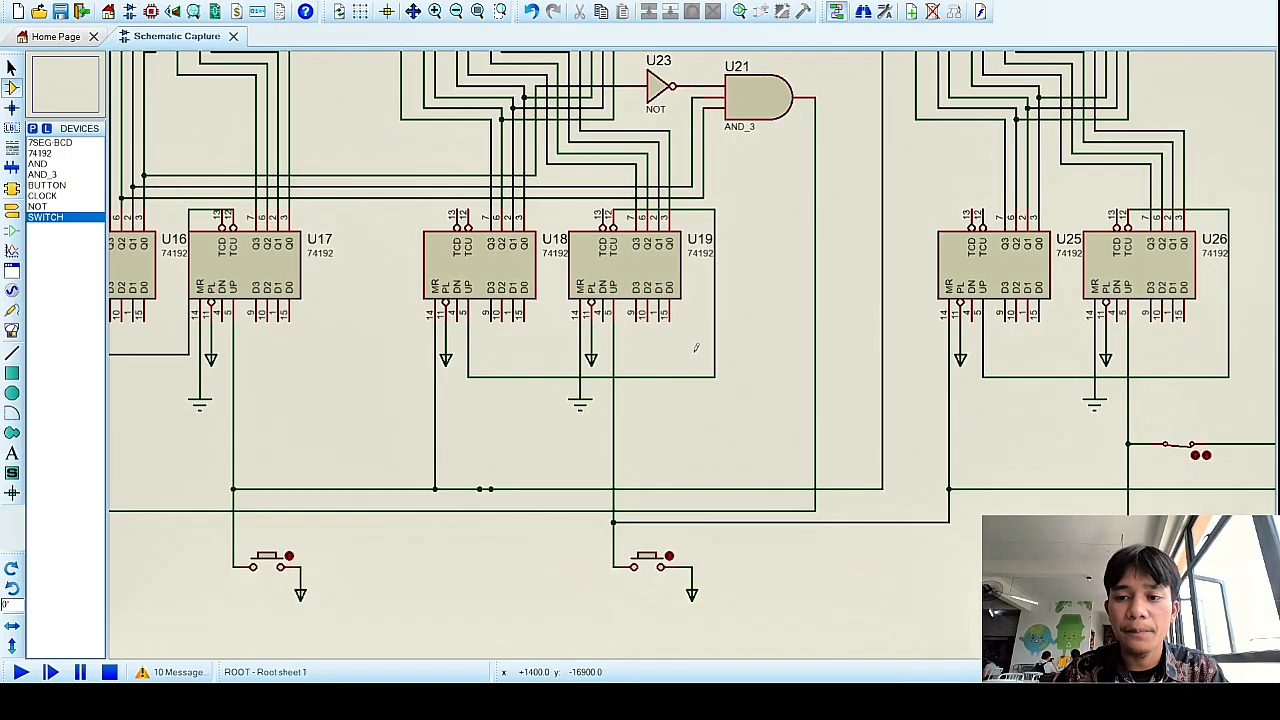
pyautogui.scroll(-1, 694, 346)
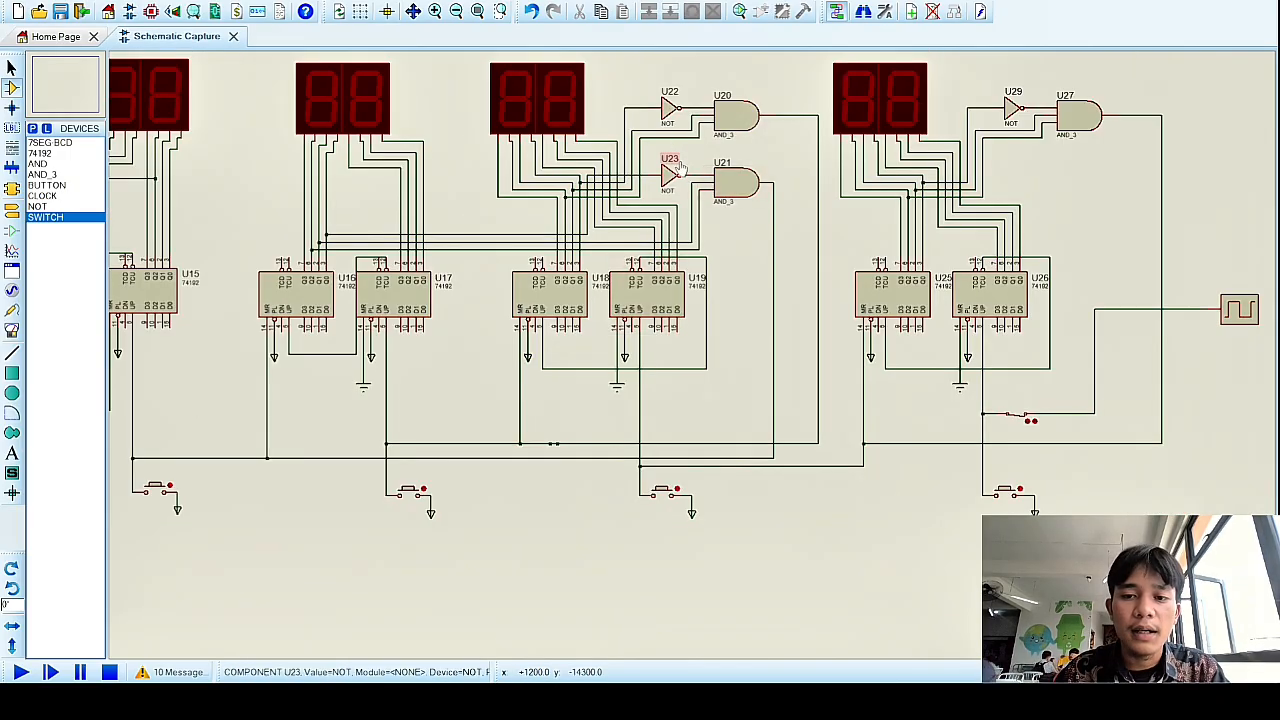
pyautogui.scroll(-1, 696, 350)
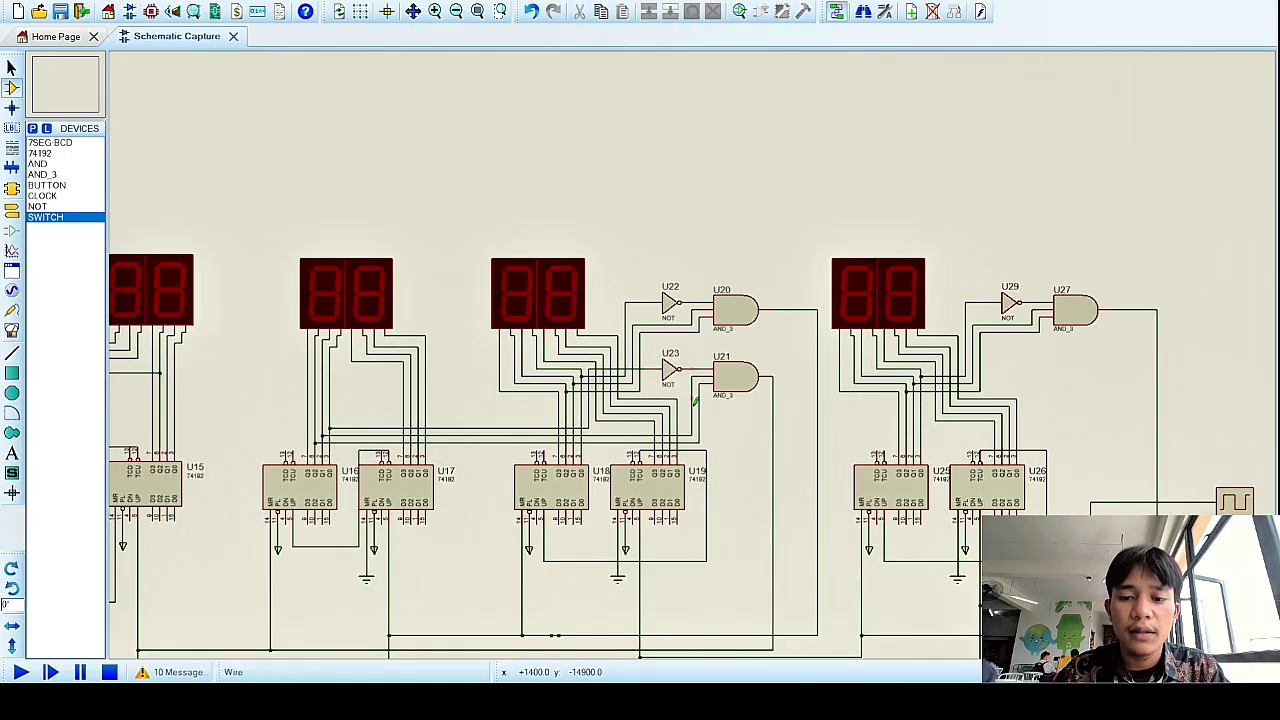
pyautogui.scroll(2, 696, 350)
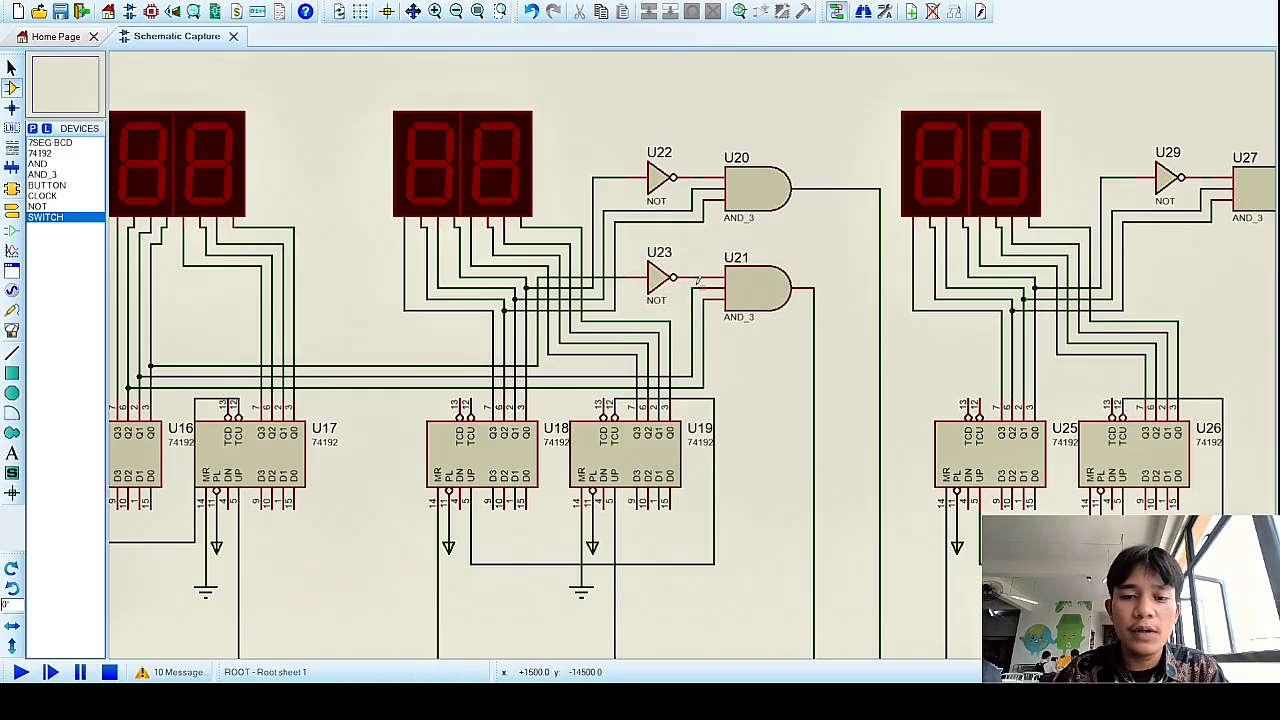
pyautogui.scroll(-1, 678, 310)
pyautogui.scroll(1, 686, 318)
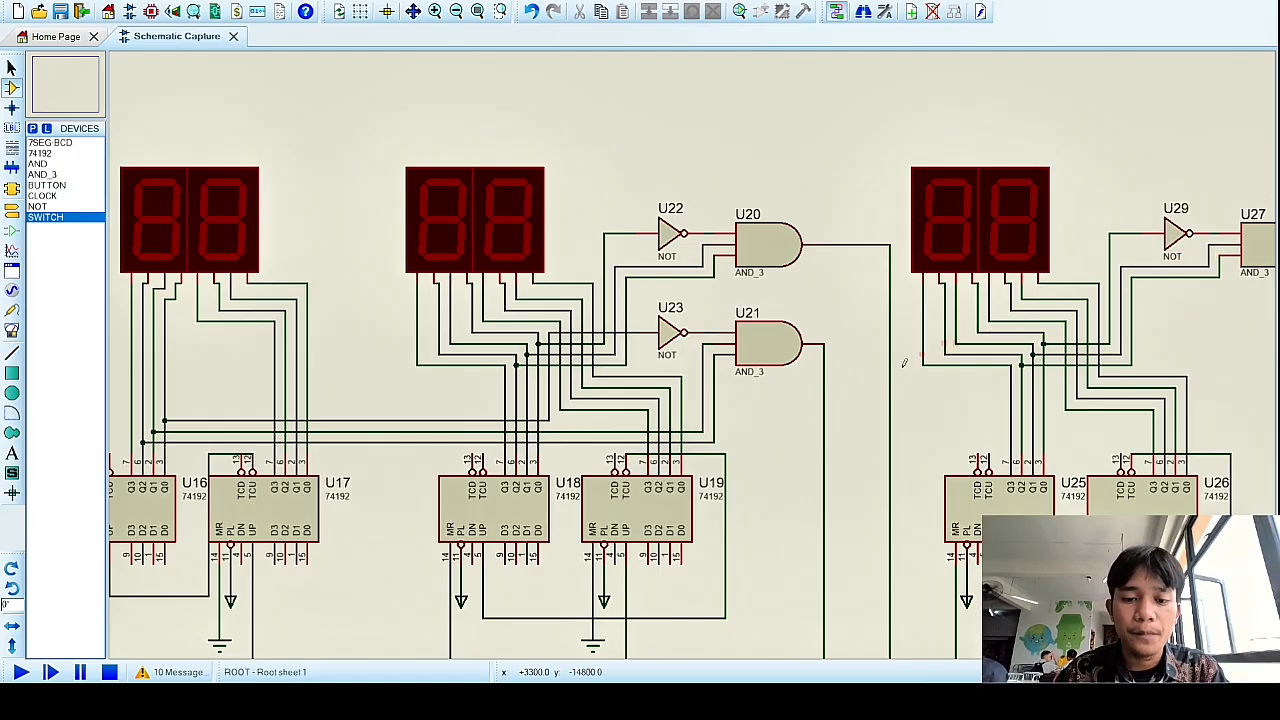
pyautogui.scroll(-1, 735, 490)
pyautogui.scroll(1, 731, 493)
pyautogui.scroll(-1, 676, 272)
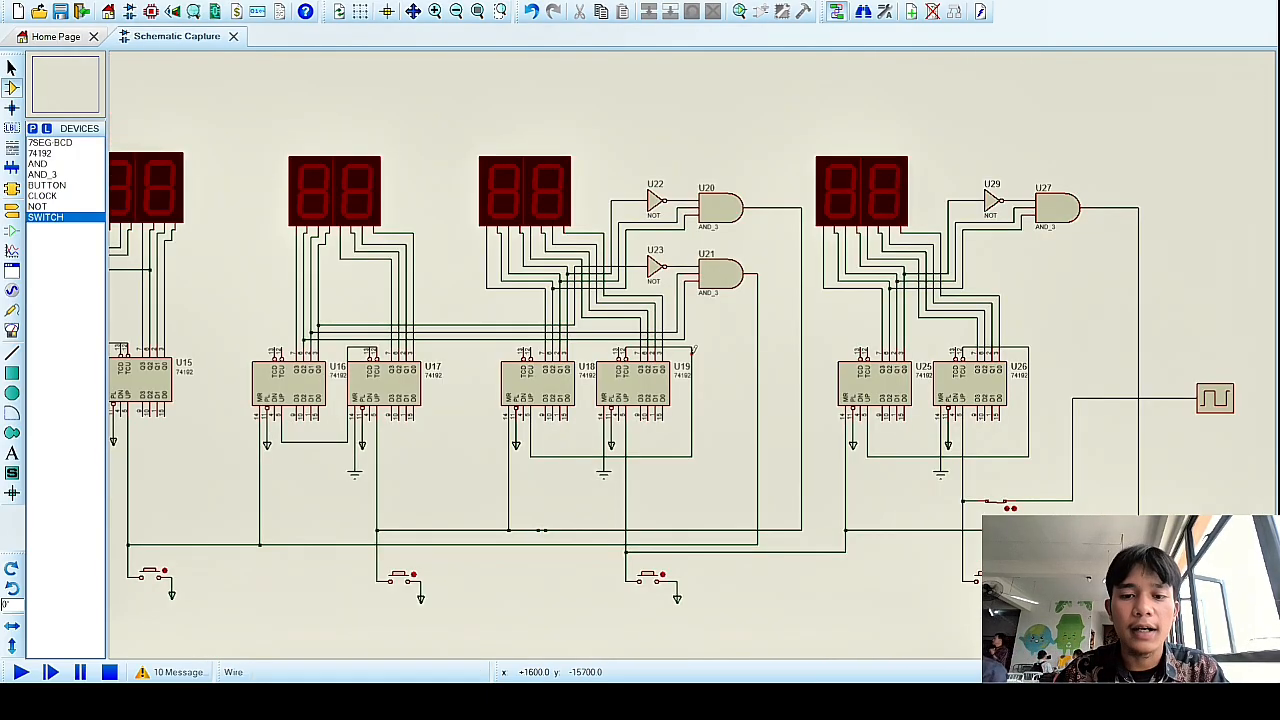
# Examine the whole clock schematic, comparing how the four counter and display stages are cascaded.
pyautogui.scroll(-1, 685, 497)
pyautogui.scroll(1, 612, 455)
pyautogui.scroll(-1, 690, 370)
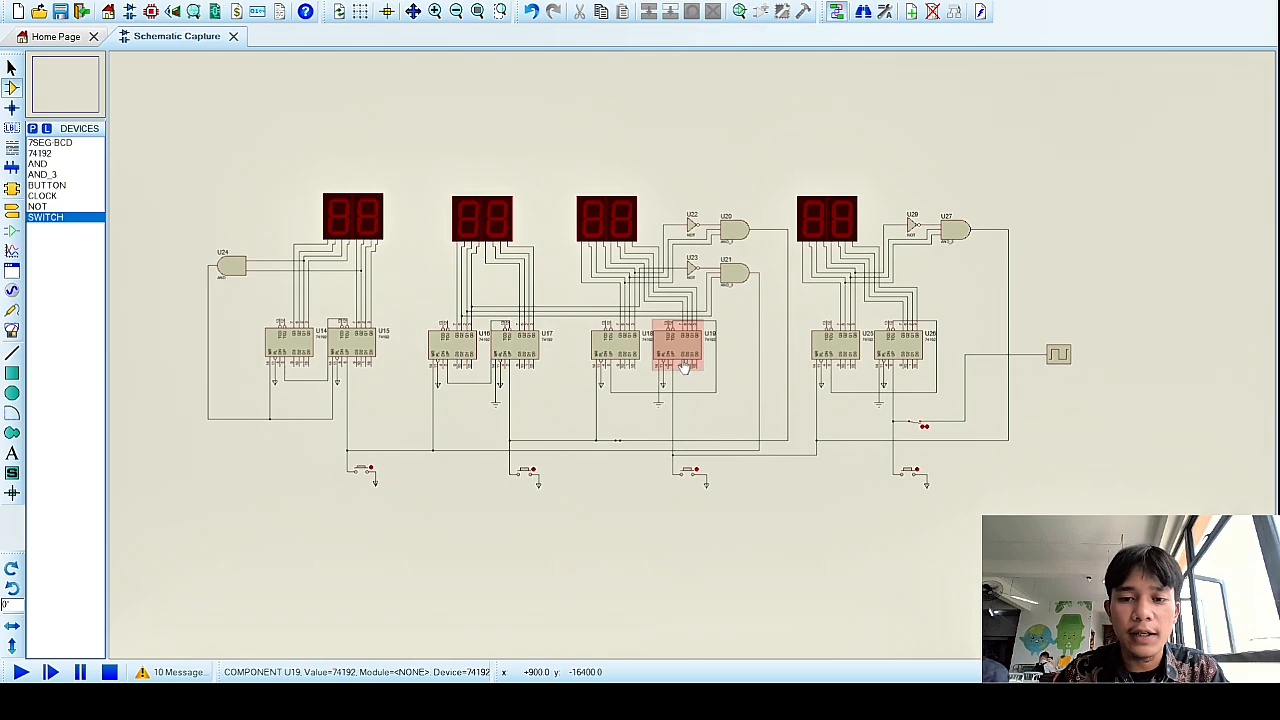
pyautogui.scroll(1, 686, 360)
pyautogui.scroll(-1, 689, 364)
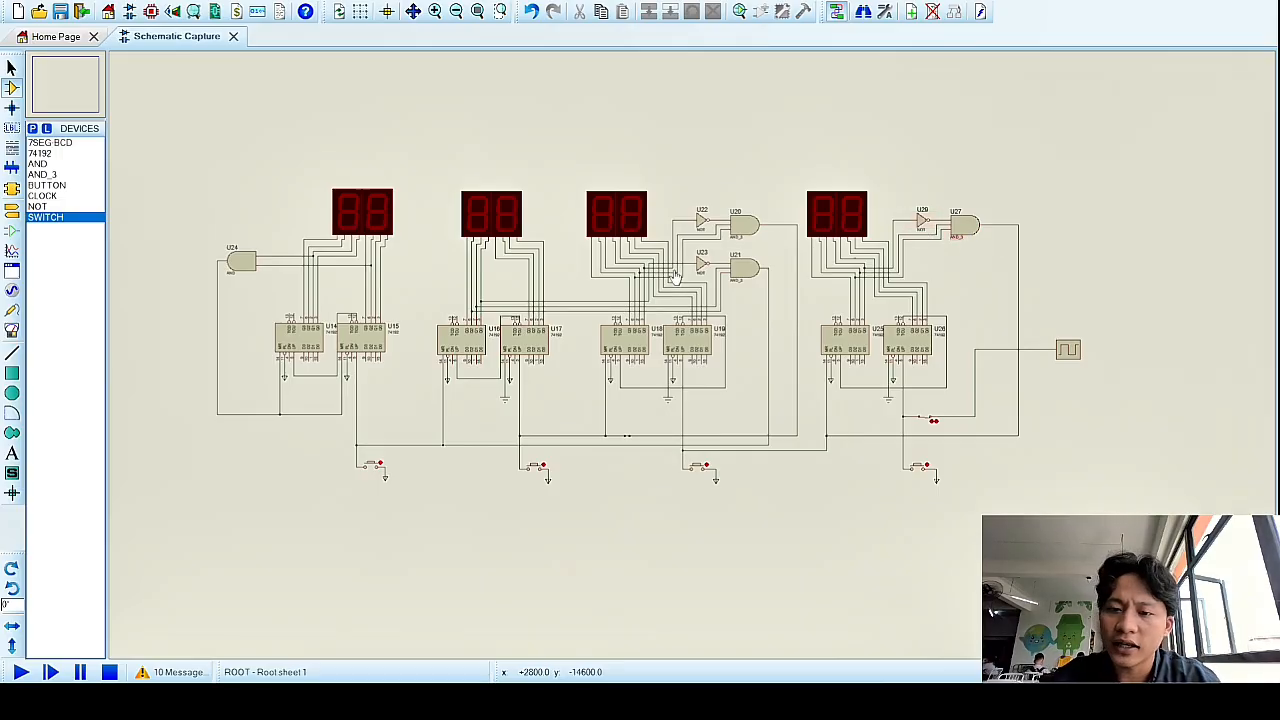
pyautogui.scroll(1, 621, 280)
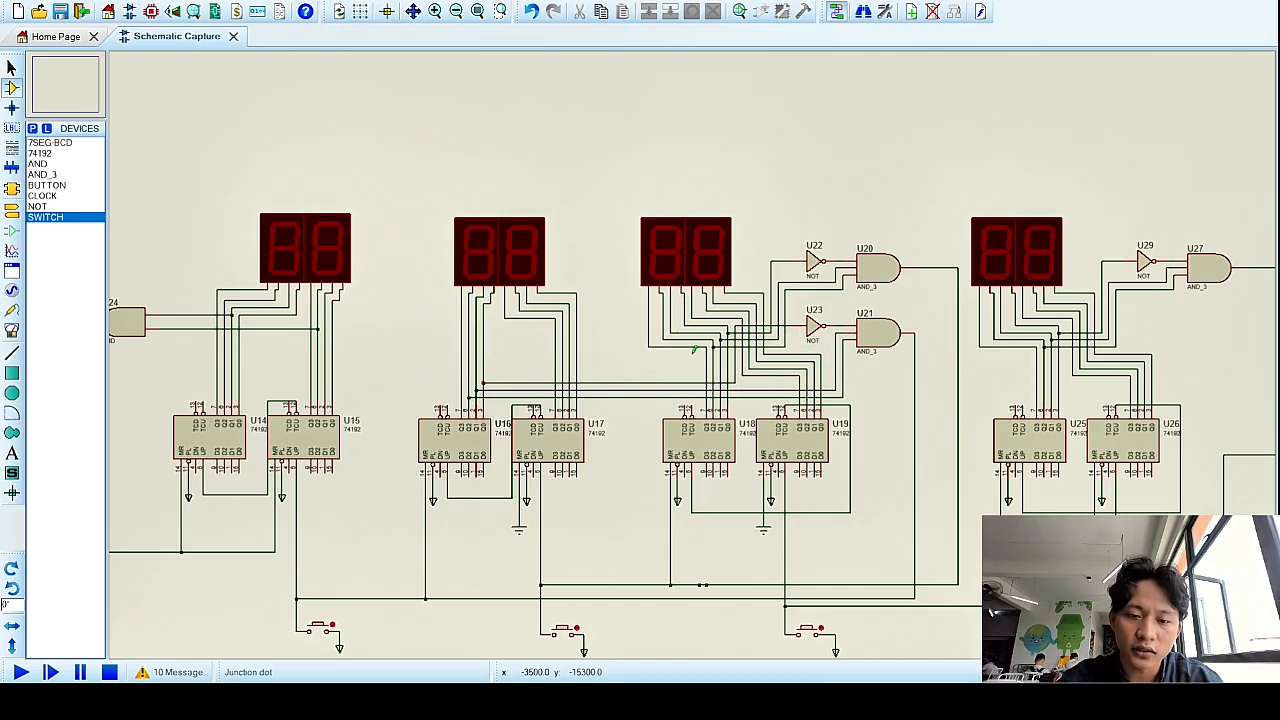
pyautogui.scroll(1, 694, 350)
pyautogui.scroll(-1, 696, 354)
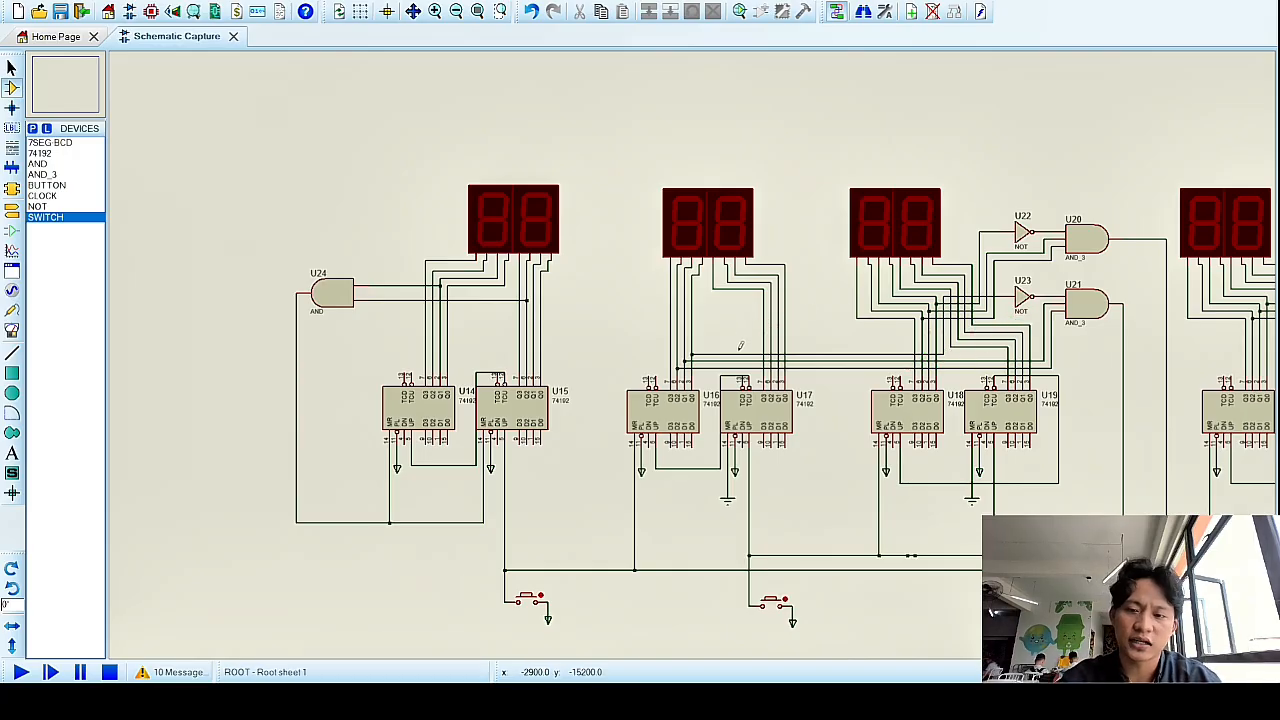
pyautogui.scroll(-1, 830, 371)
pyautogui.scroll(2, 858, 313)
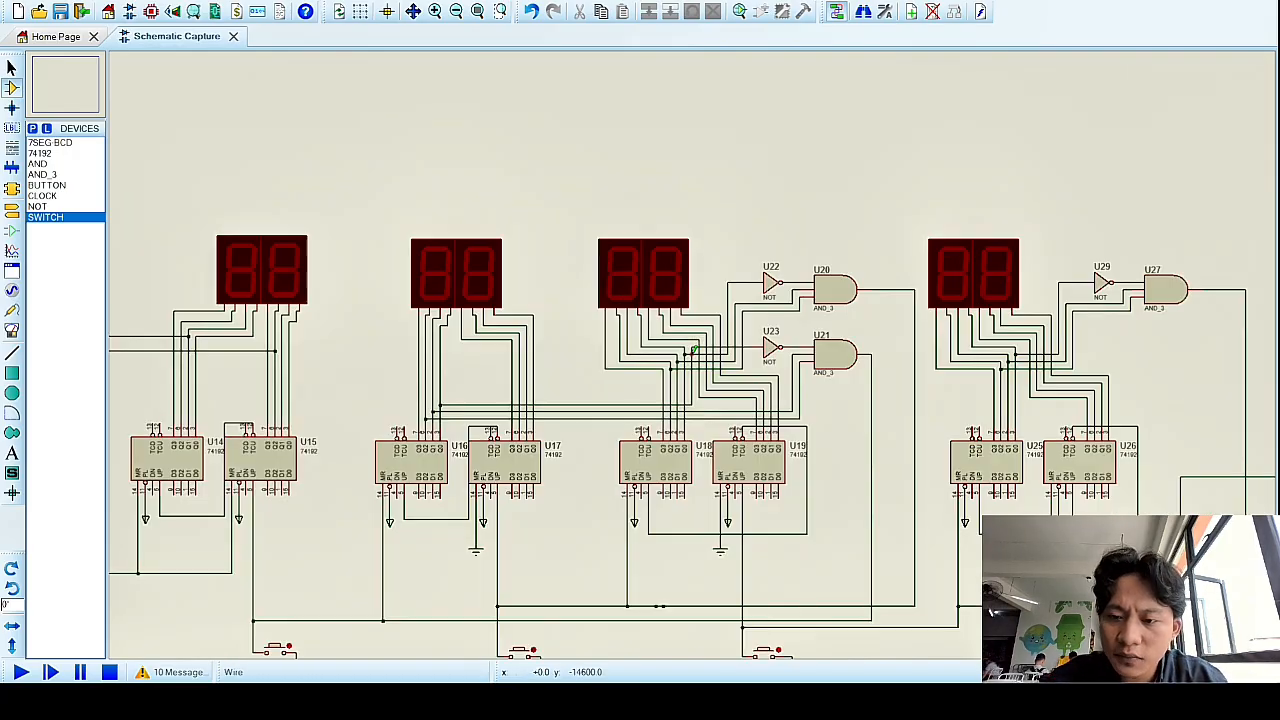
pyautogui.scroll(-2, 586, 262)
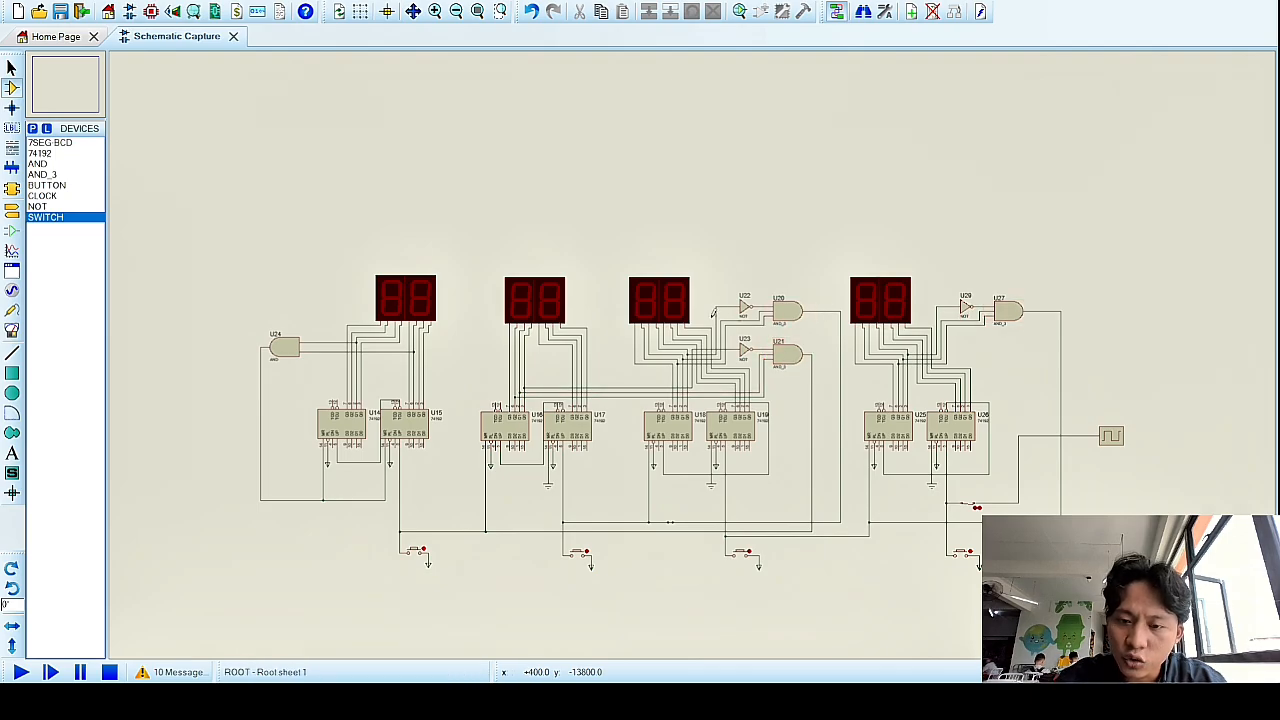
pyautogui.scroll(1, 667, 350)
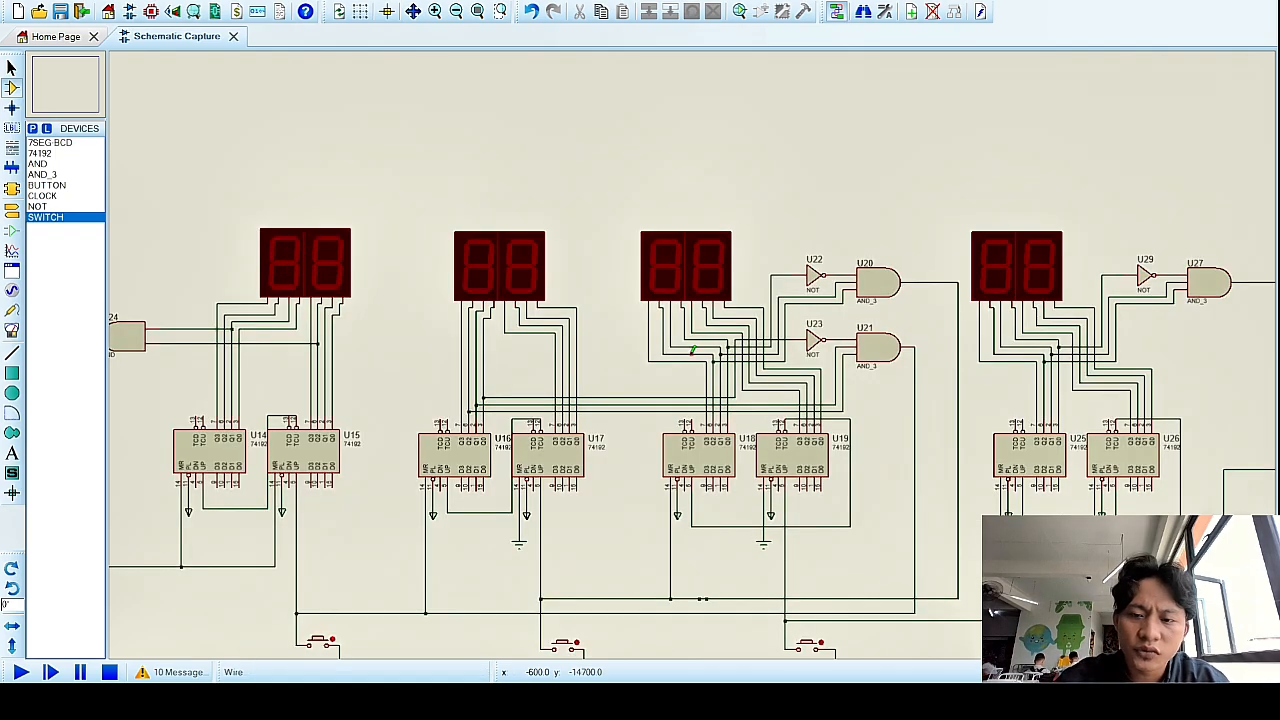
pyautogui.scroll(-1, 667, 350)
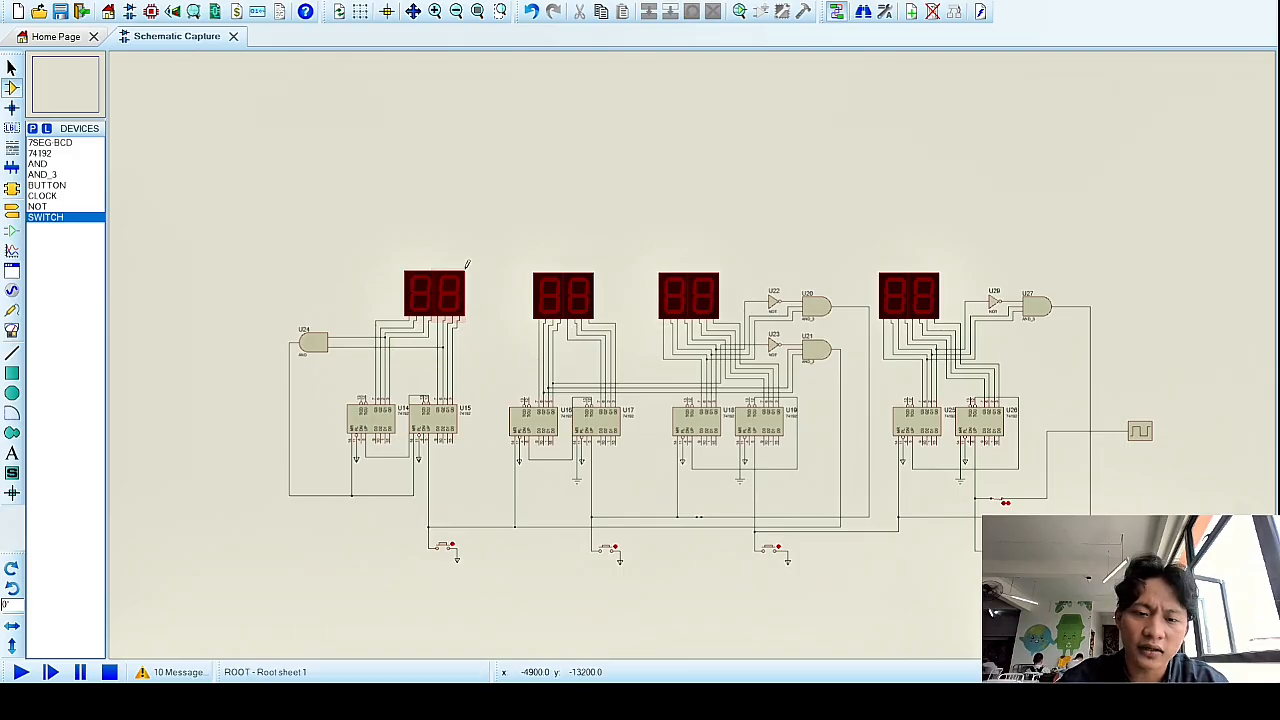
# Examine the hours stage with counters U14 and U15 and its reset through AND gate U24.
pyautogui.scroll(1, 386, 289)
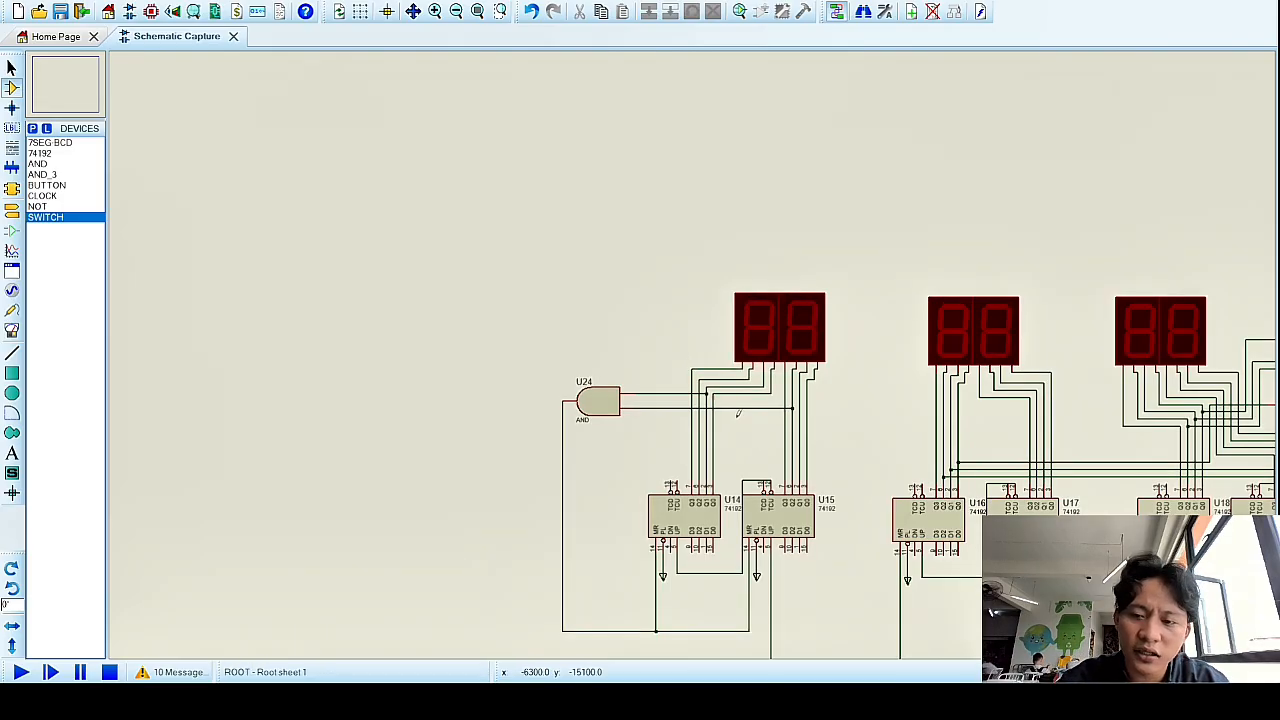
pyautogui.scroll(-3, 738, 412)
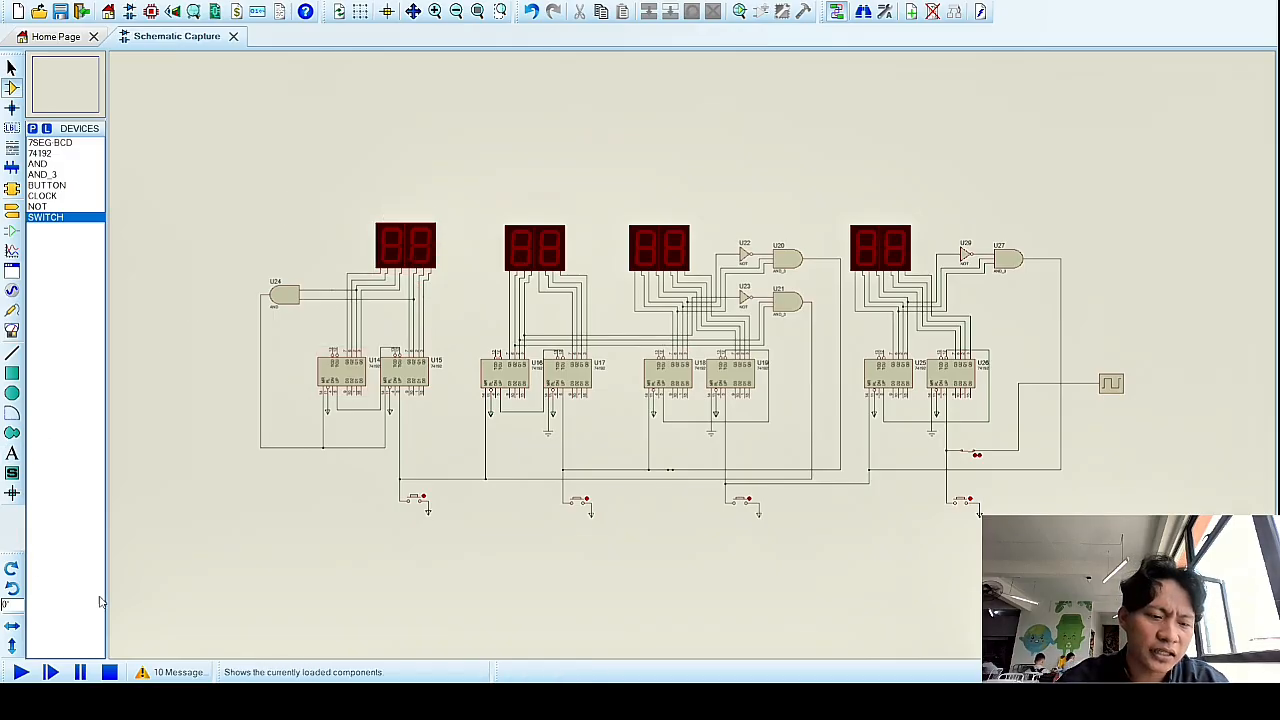
pyautogui.scroll(-1, 495, 320)
pyautogui.scroll(1, 700, 330)
pyautogui.scroll(-1, 700, 335)
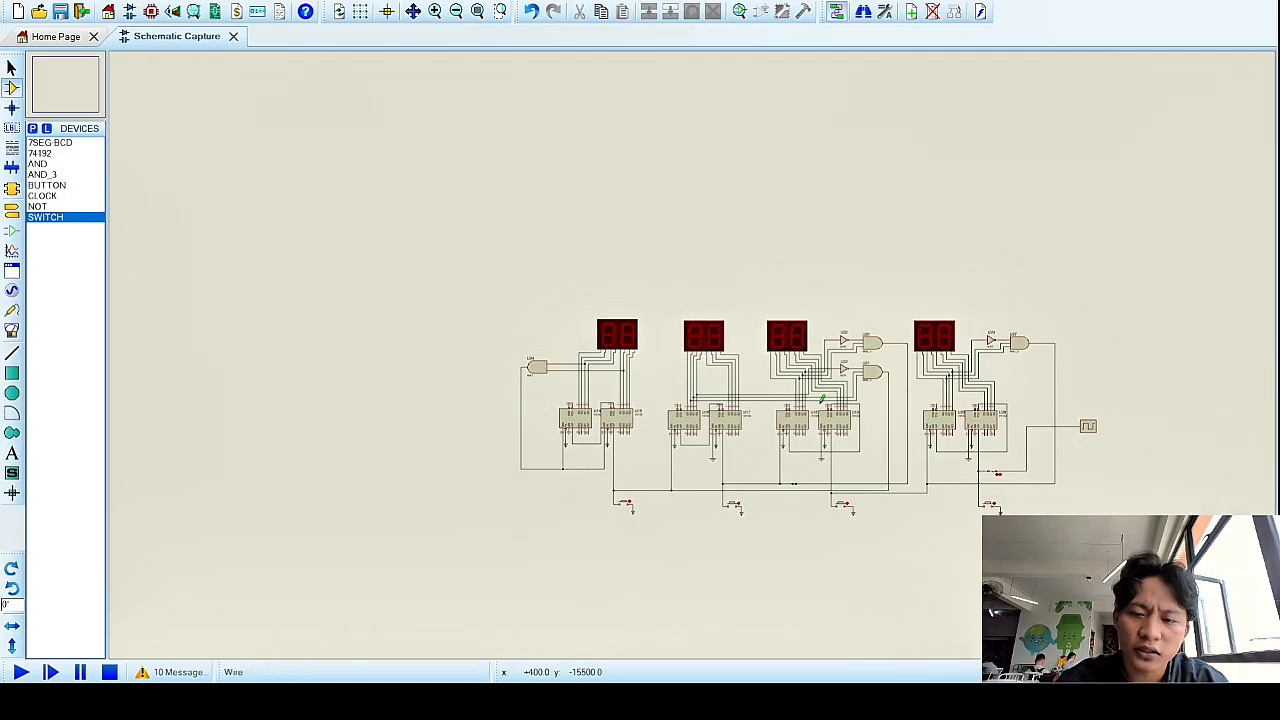
pyautogui.scroll(1, 822, 395)
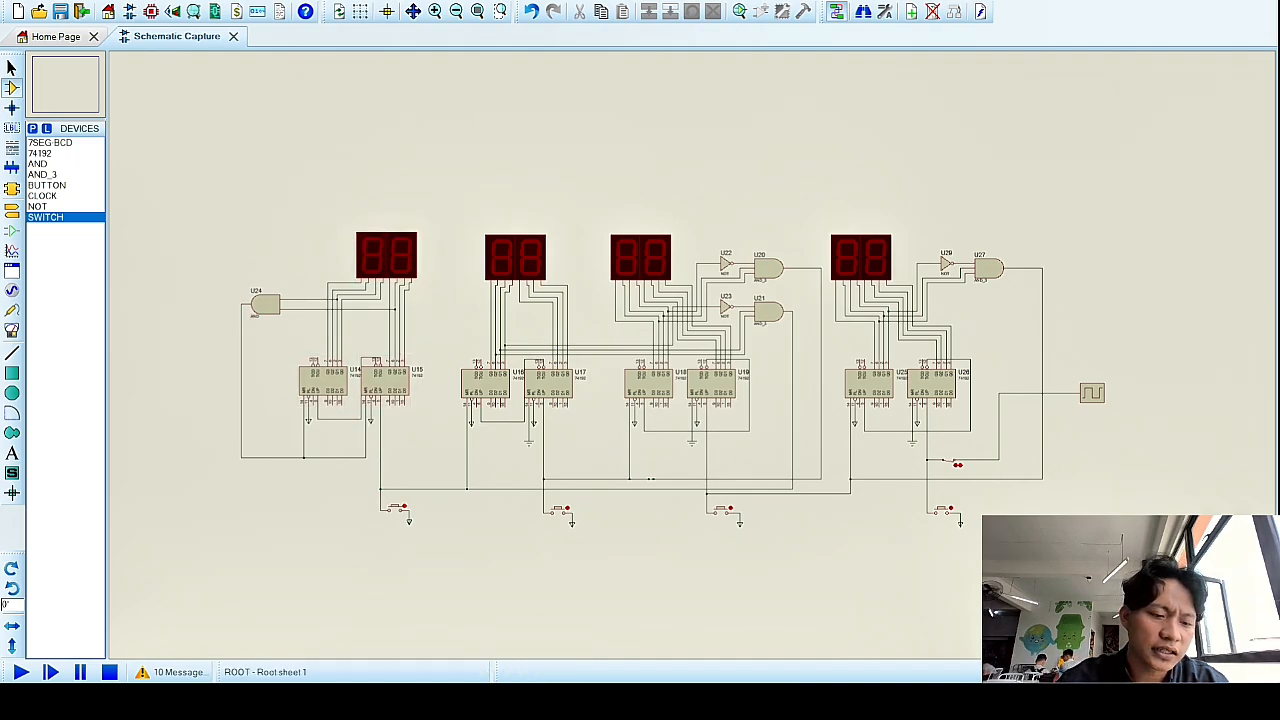
# Run the simulation, pulse the push button on counter U19's UP input, and stop the simulation after watching the displays.
pyautogui.click(20, 673)
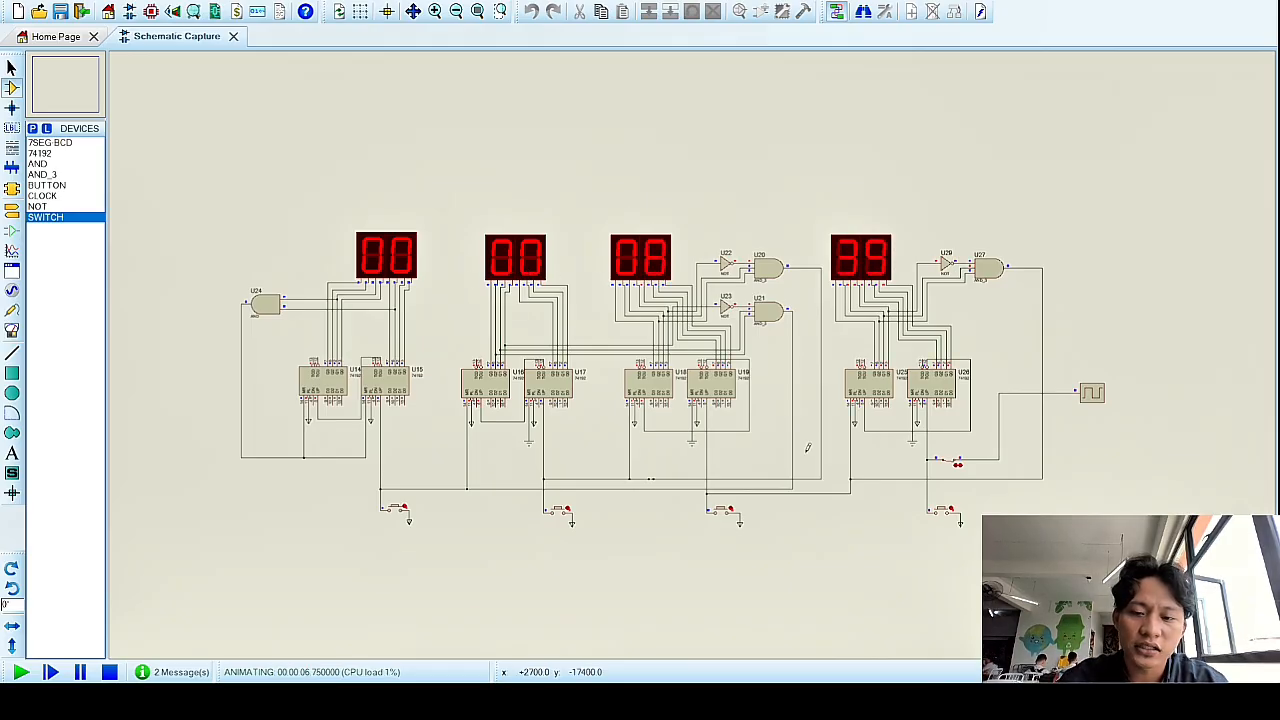
pyautogui.click(720, 516)
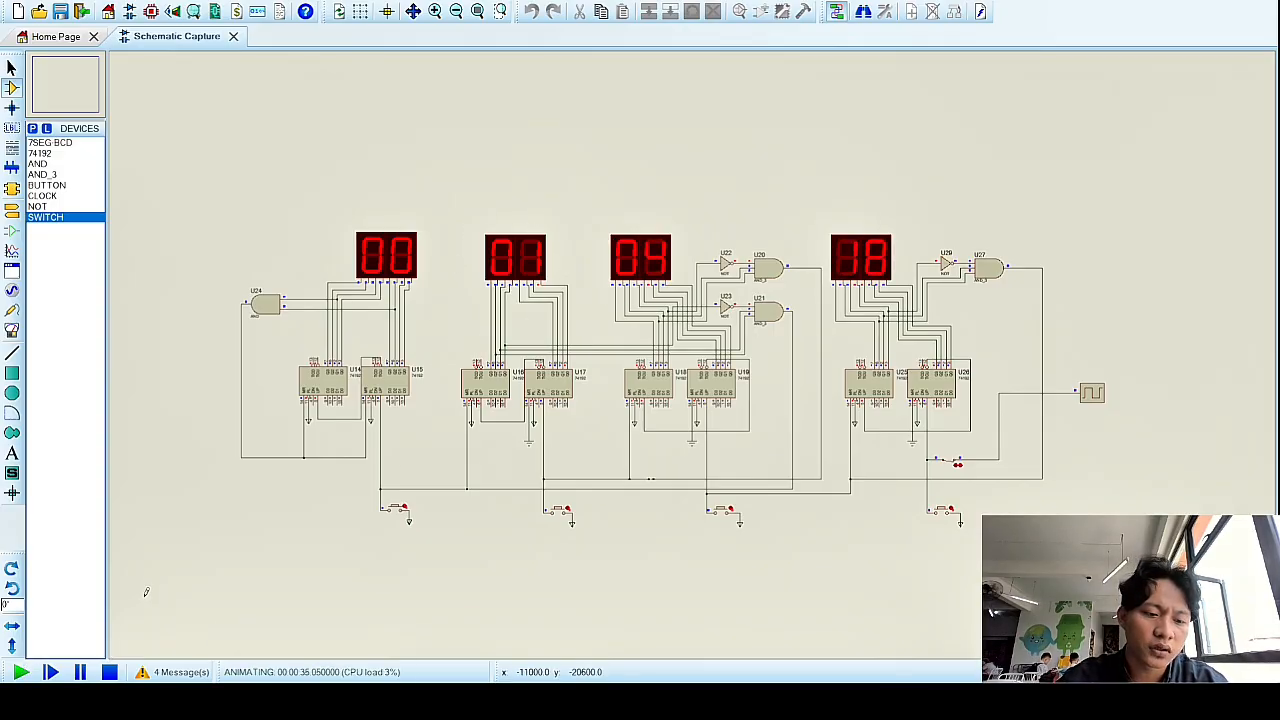
pyautogui.click(109, 672)
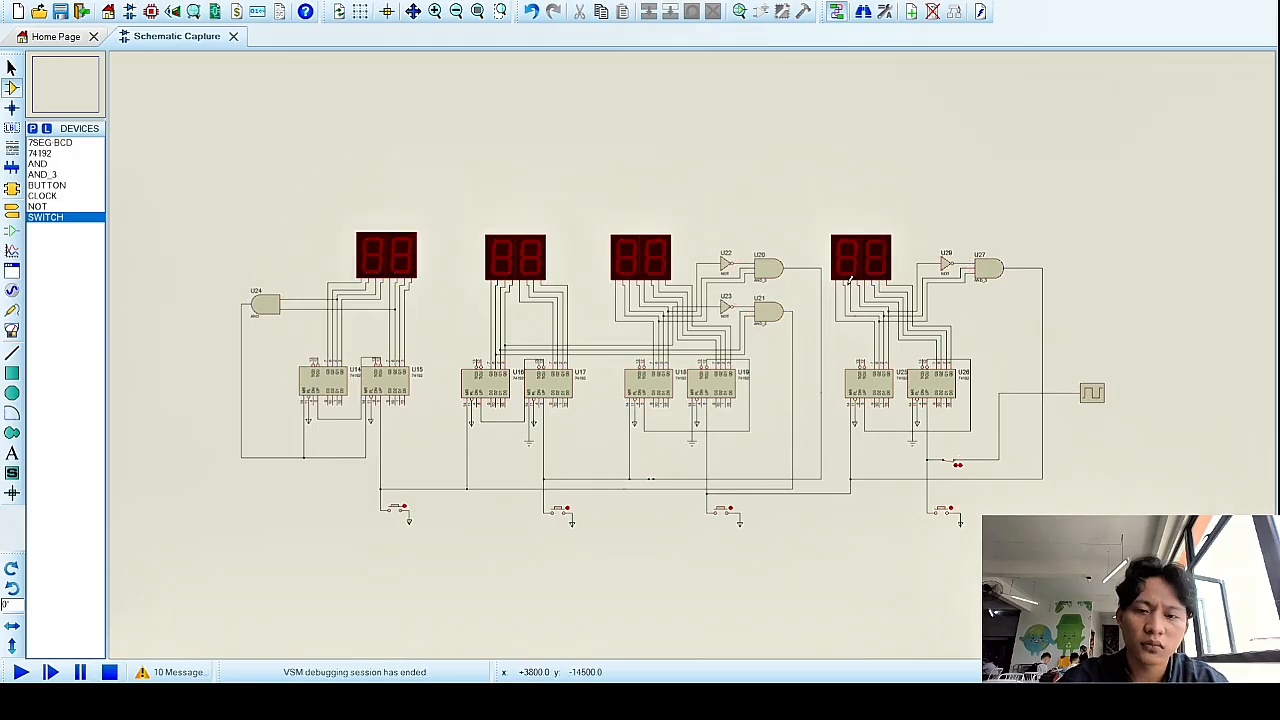
# Run the simulation again and advance the hours display to 23 with the push button on counter U15's UP input.
pyautogui.click(20, 672)
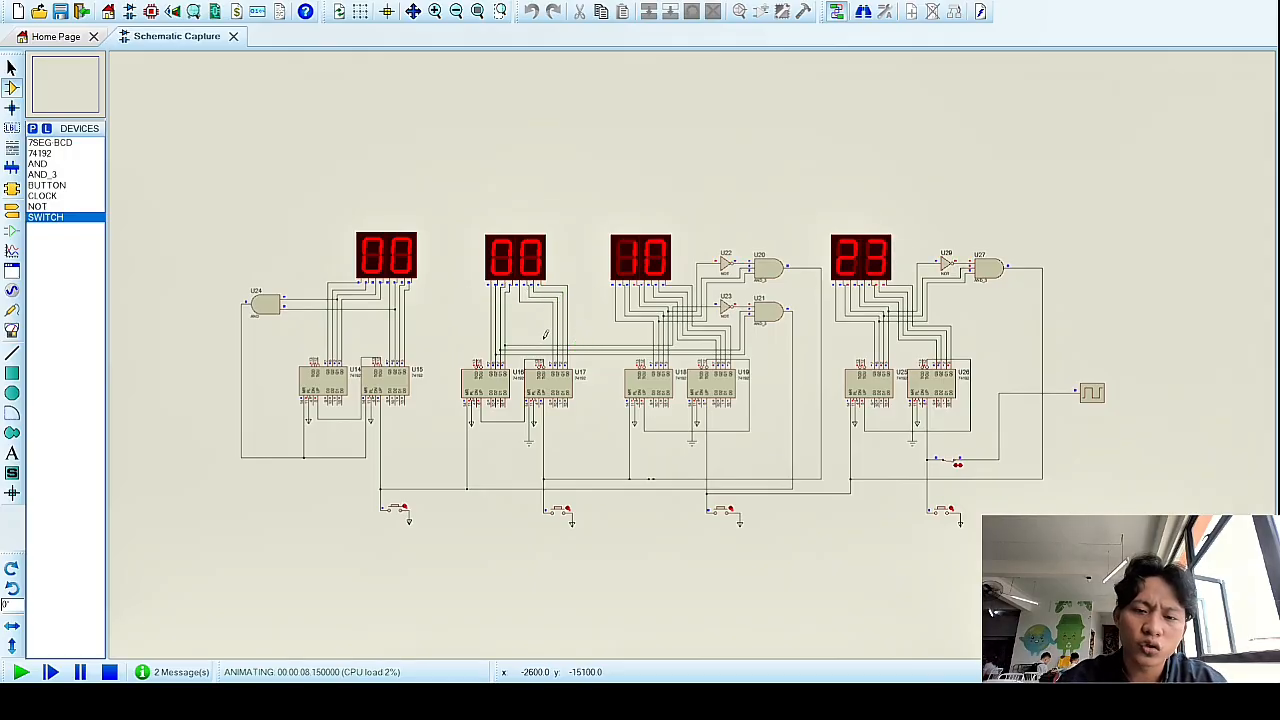
pyautogui.scroll(2, 700, 371)
pyautogui.scroll(-3, 705, 375)
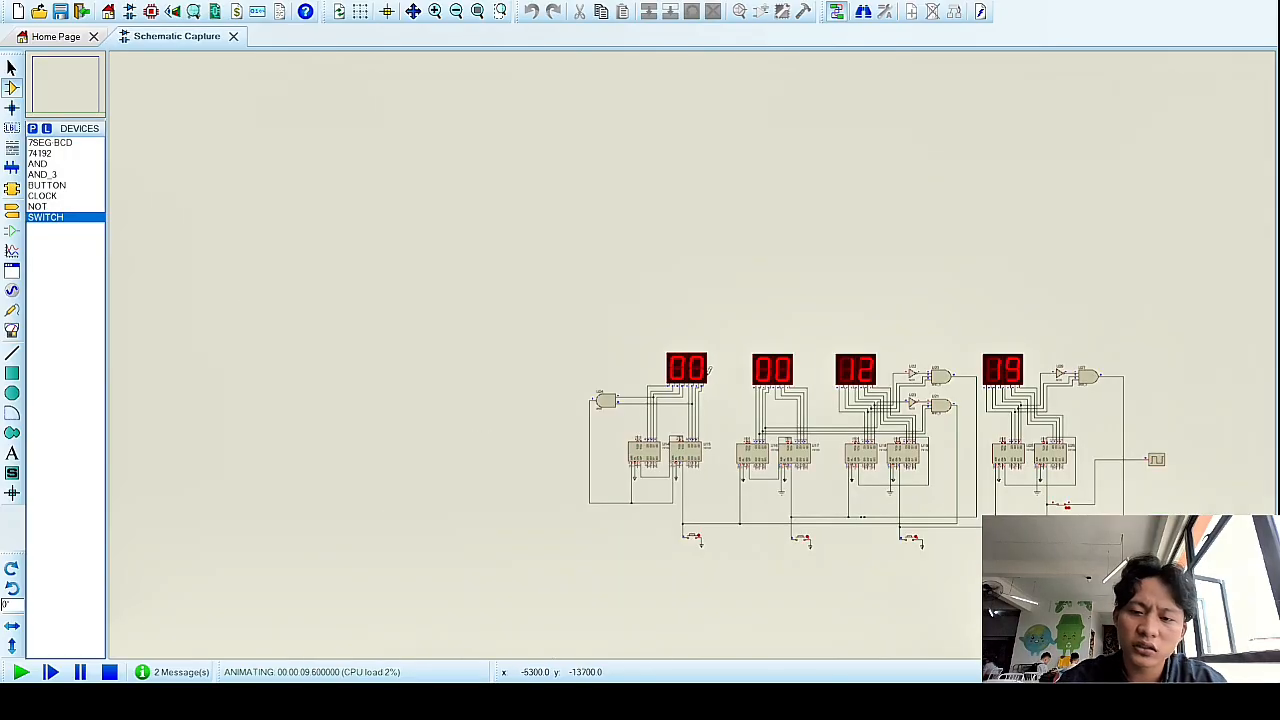
pyautogui.scroll(2, 717, 386)
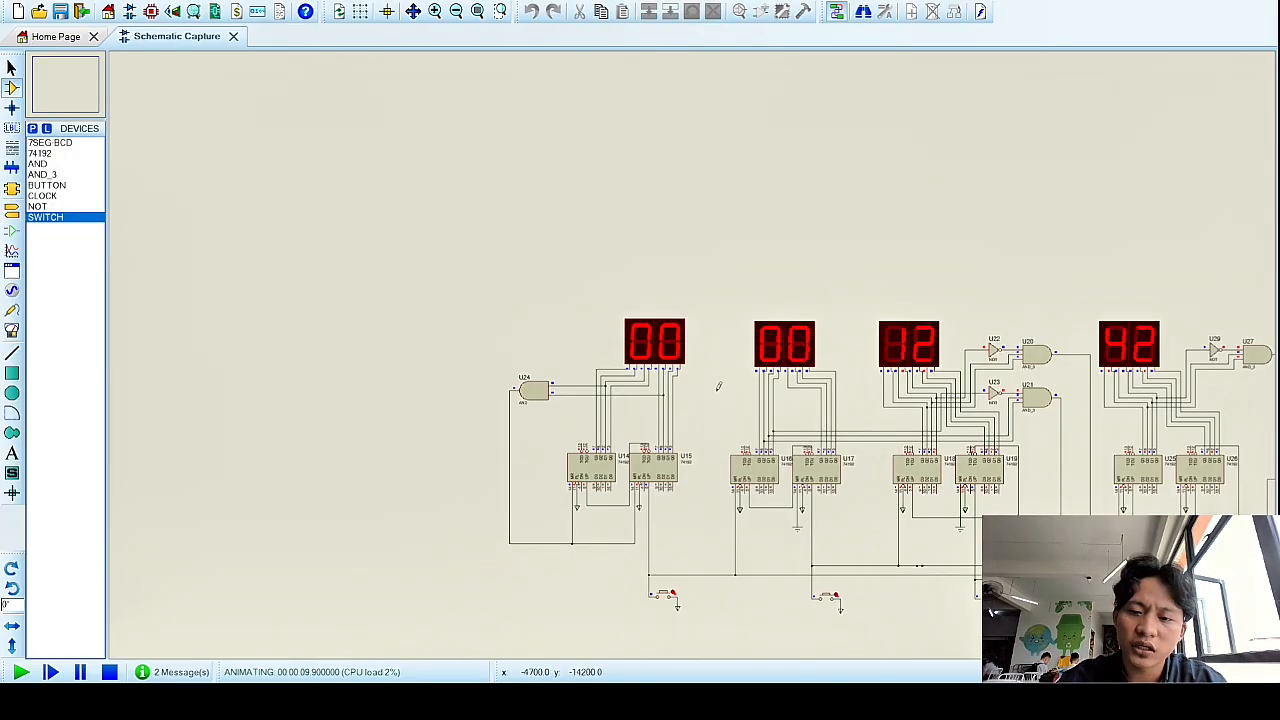
pyautogui.click(663, 596)
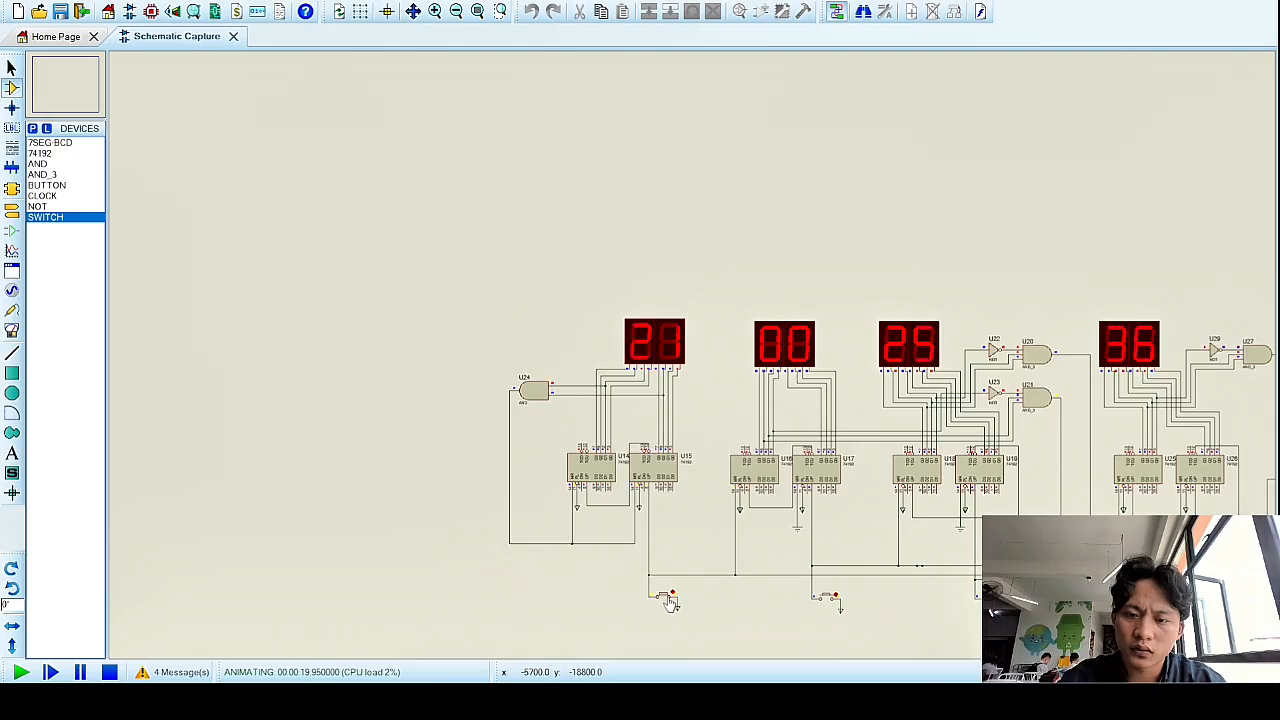
pyautogui.click(668, 598)
pyautogui.click(668, 598)
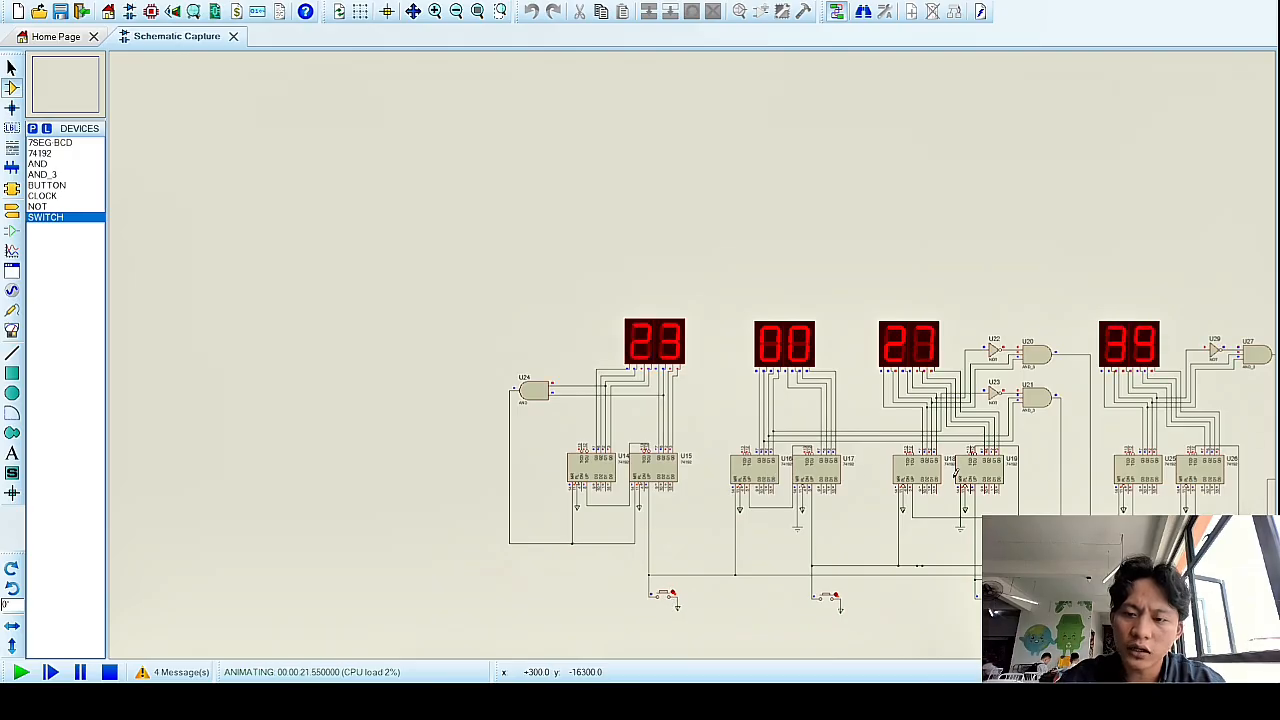
# Watch the hours display and the inputs of AND gate U24 while the clock runs, and stop the simulation.
pyautogui.scroll(-2, 828, 384)
pyautogui.scroll(2, 962, 387)
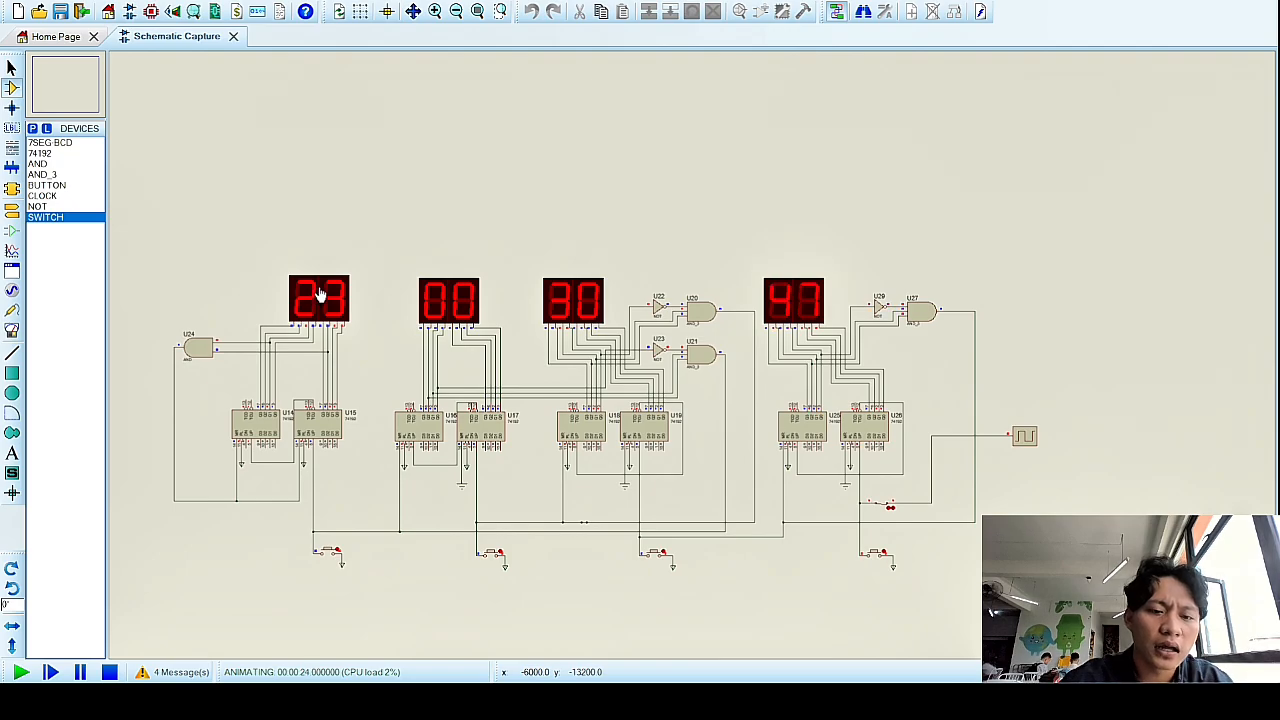
pyautogui.scroll(1, 313, 299)
pyautogui.scroll(-1, 779, 384)
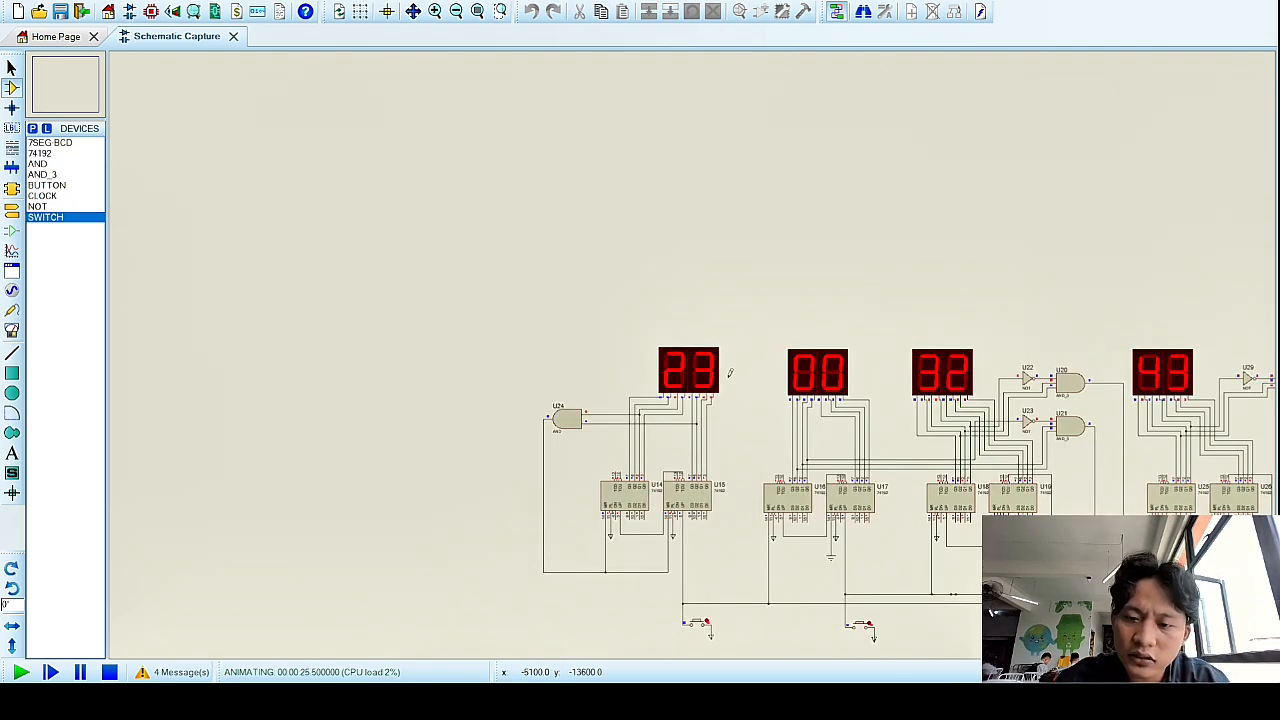
pyautogui.scroll(1, 690, 365)
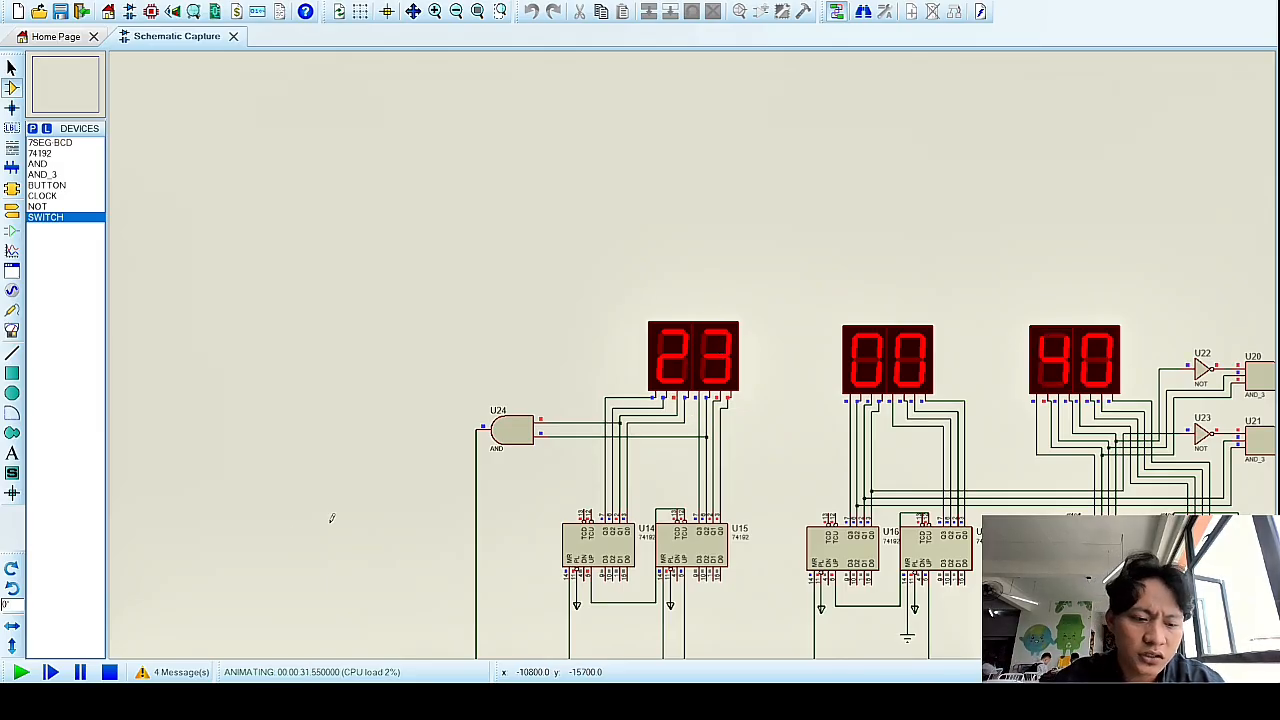
pyautogui.click(109, 672)
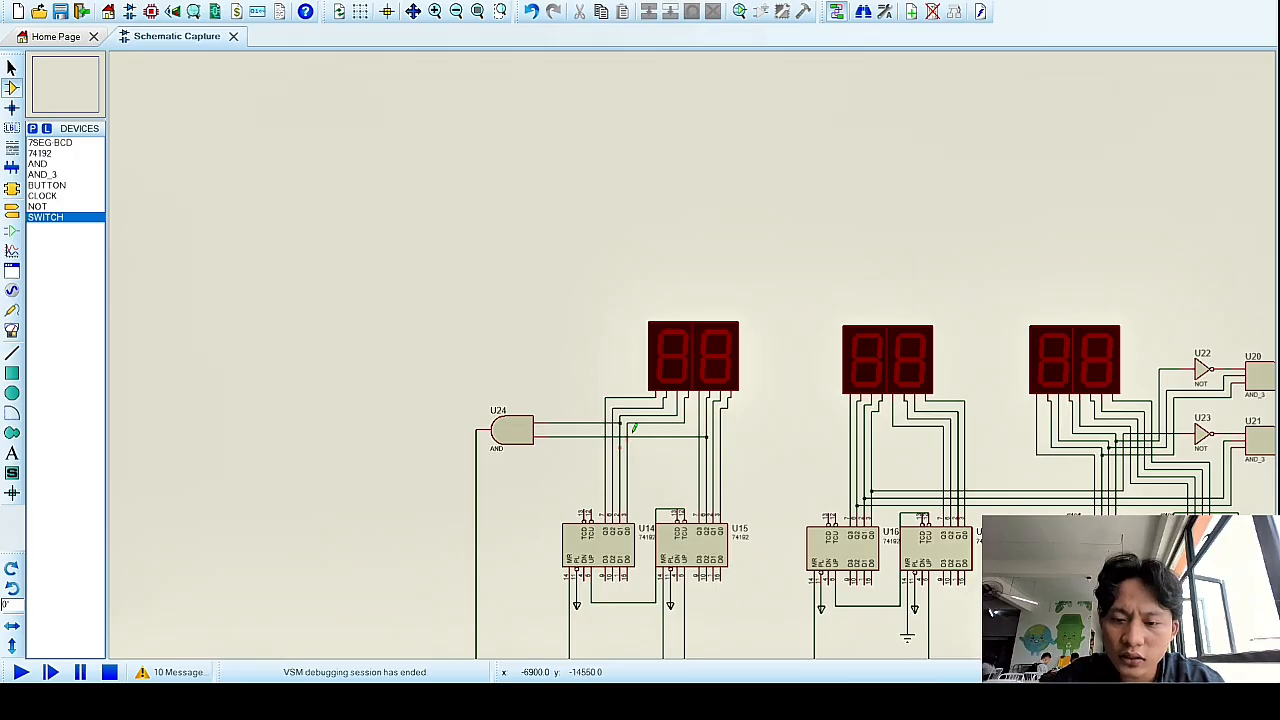
# Run the simulation and advance the hours display to 23 by pulsing the push button on counter U15's UP input.
pyautogui.click(20, 672)
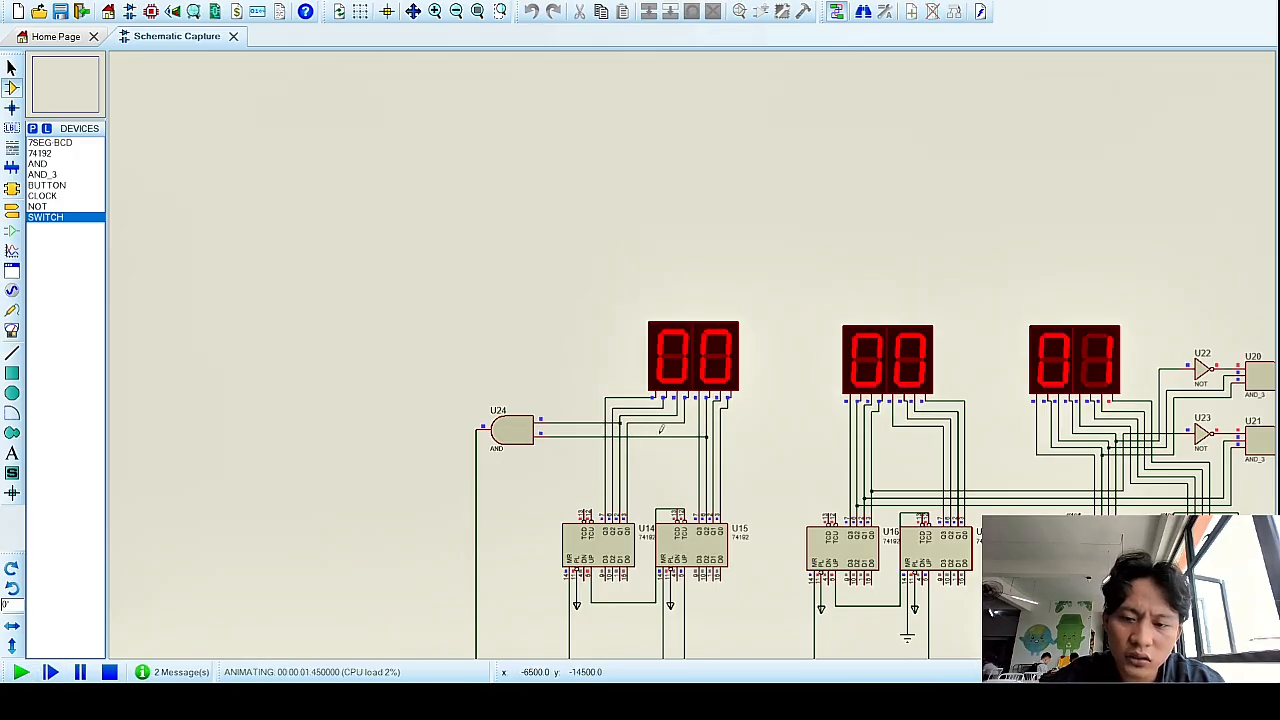
pyautogui.scroll(-1, 766, 423)
pyautogui.scroll(1, 631, 312)
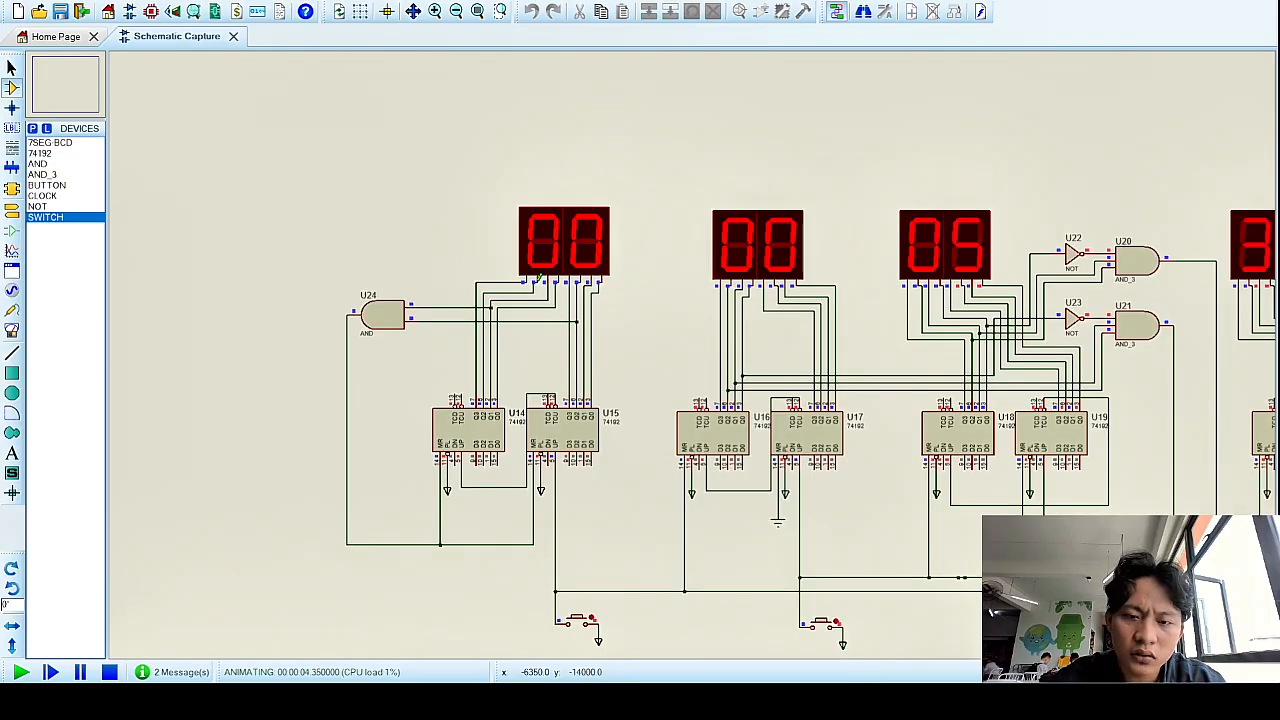
pyautogui.click(578, 619)
pyautogui.click(578, 619)
pyautogui.click(578, 620)
pyautogui.click(578, 620)
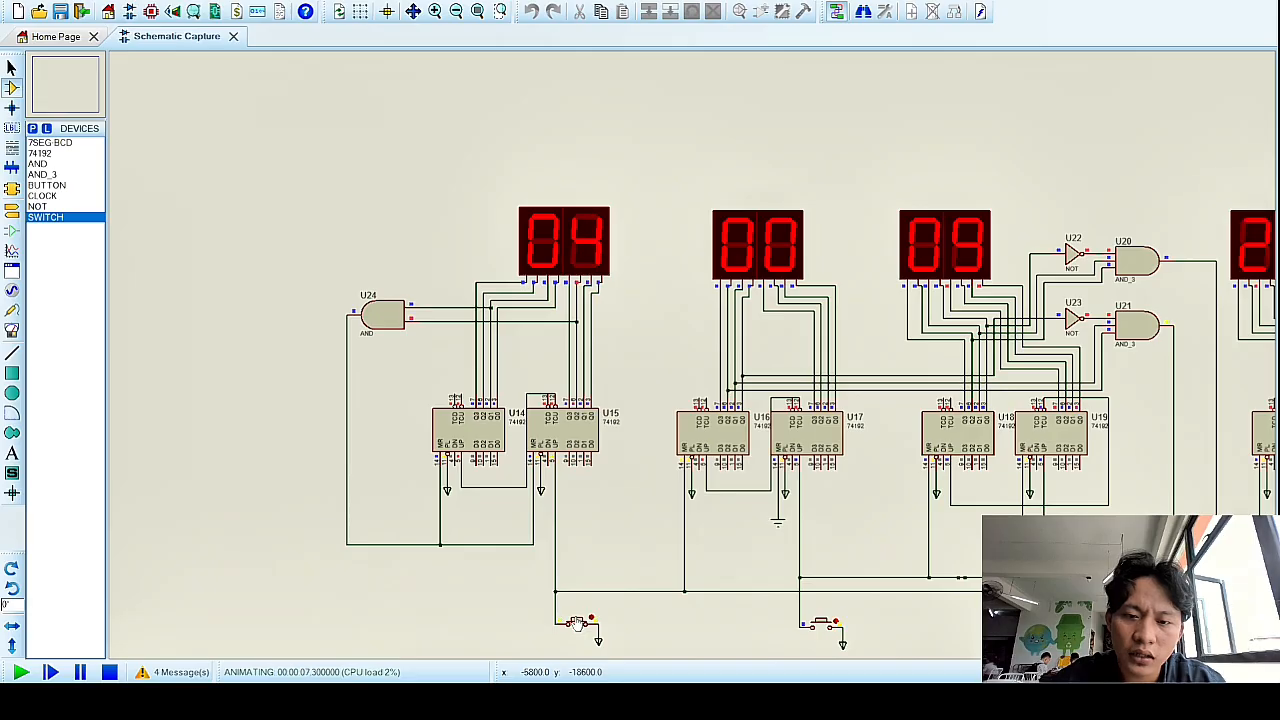
pyautogui.click(578, 620)
pyautogui.click(578, 620)
pyautogui.click(578, 620)
pyautogui.click(578, 620)
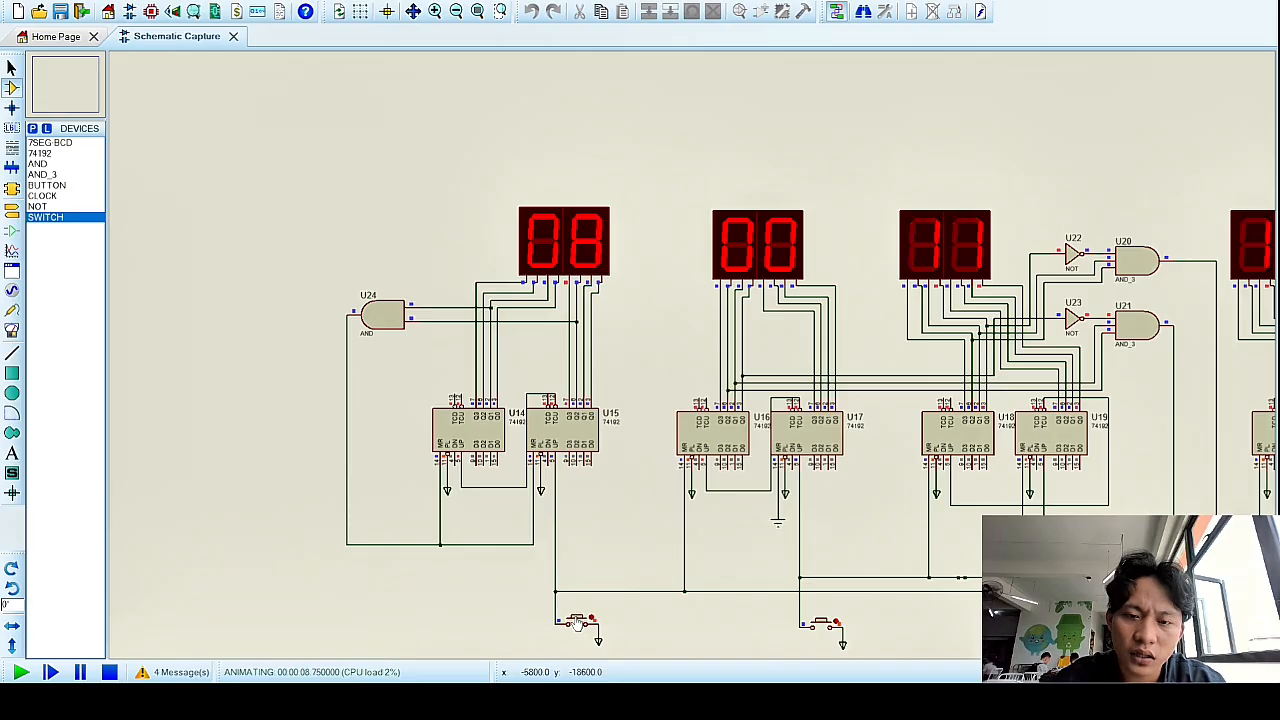
pyautogui.click(578, 620)
pyautogui.click(578, 620)
pyautogui.click(578, 620)
pyautogui.click(578, 620)
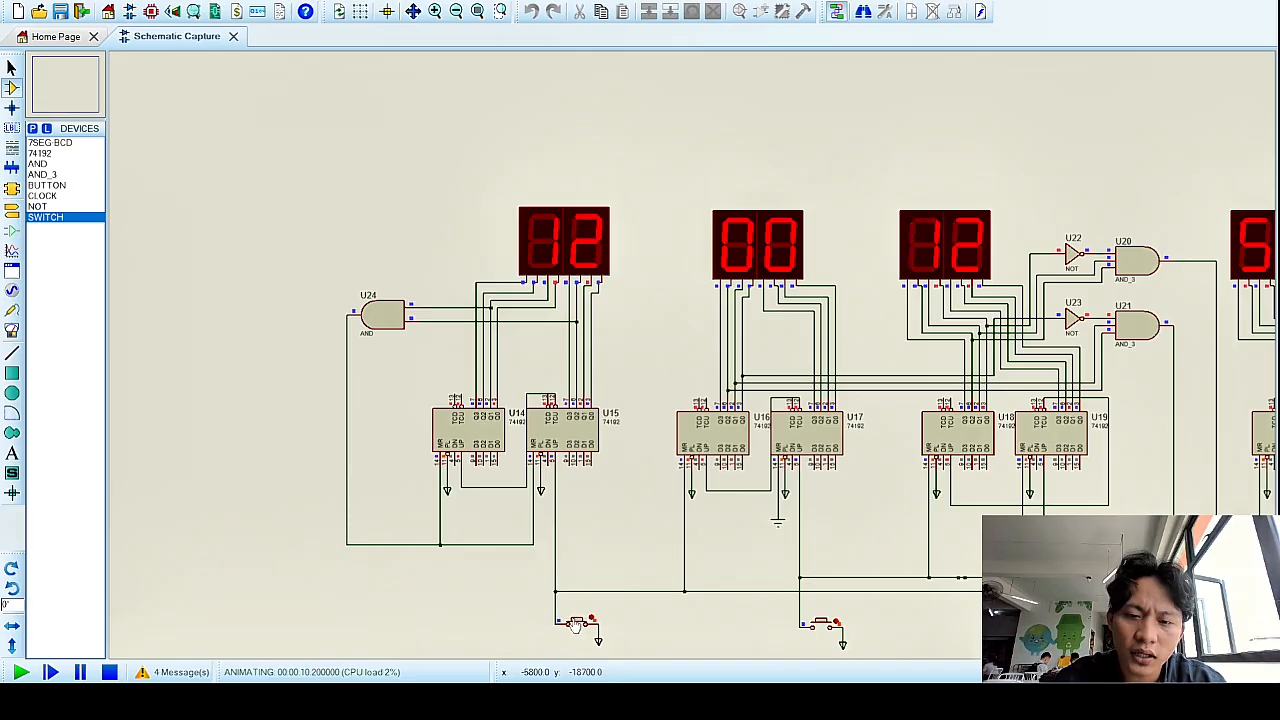
pyautogui.click(578, 620)
pyautogui.click(578, 620)
pyautogui.click(578, 620)
pyautogui.click(578, 620)
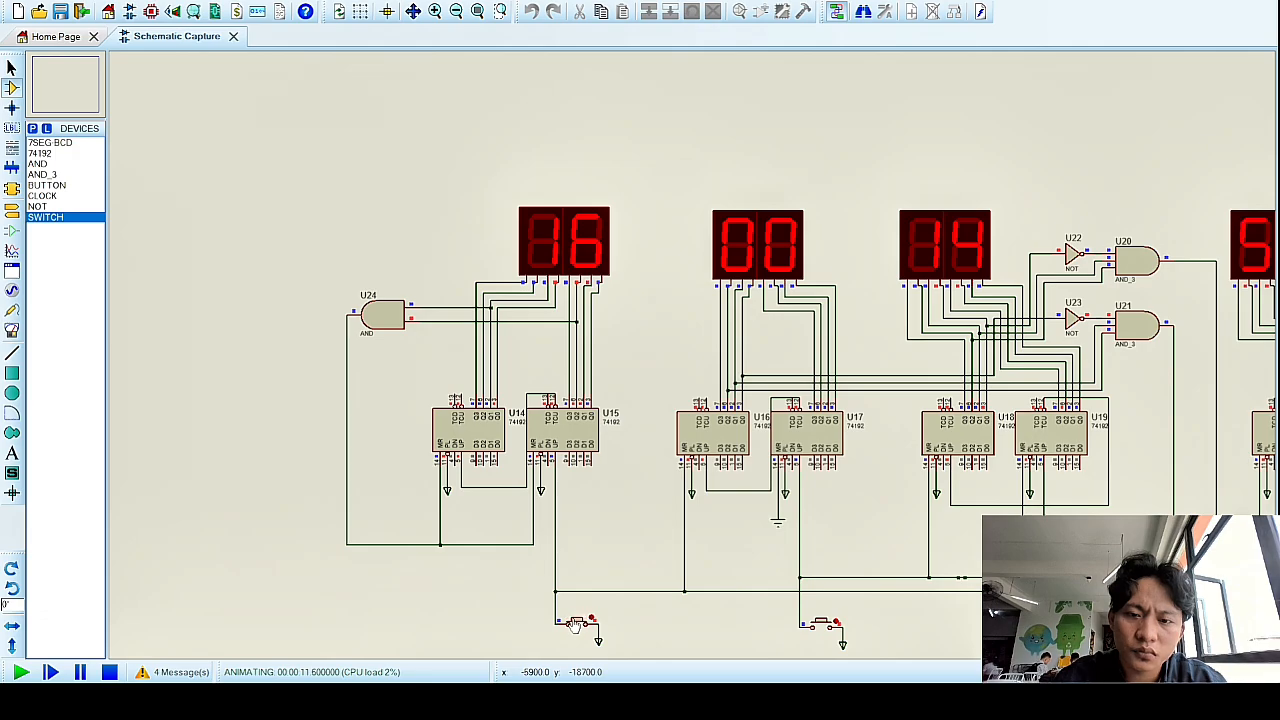
pyautogui.click(578, 620)
pyautogui.click(578, 620)
pyautogui.click(578, 620)
pyautogui.click(578, 620)
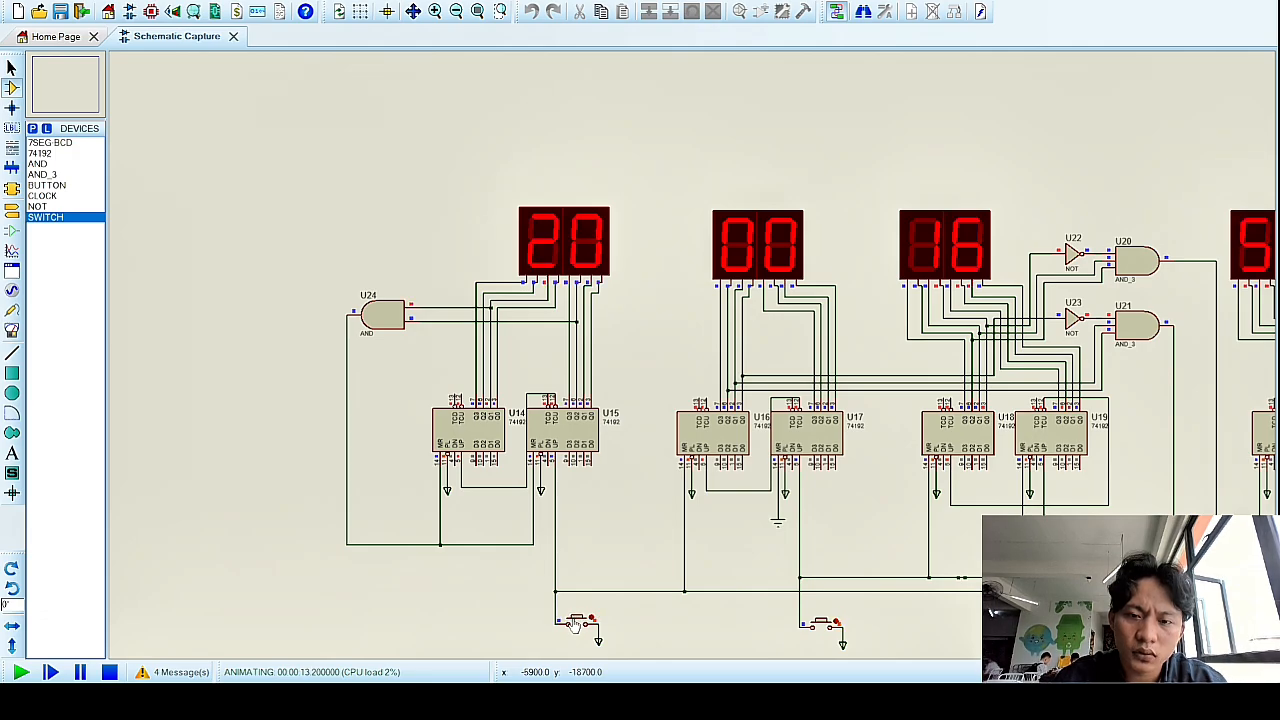
pyautogui.click(578, 620)
pyautogui.click(578, 620)
pyautogui.click(578, 620)
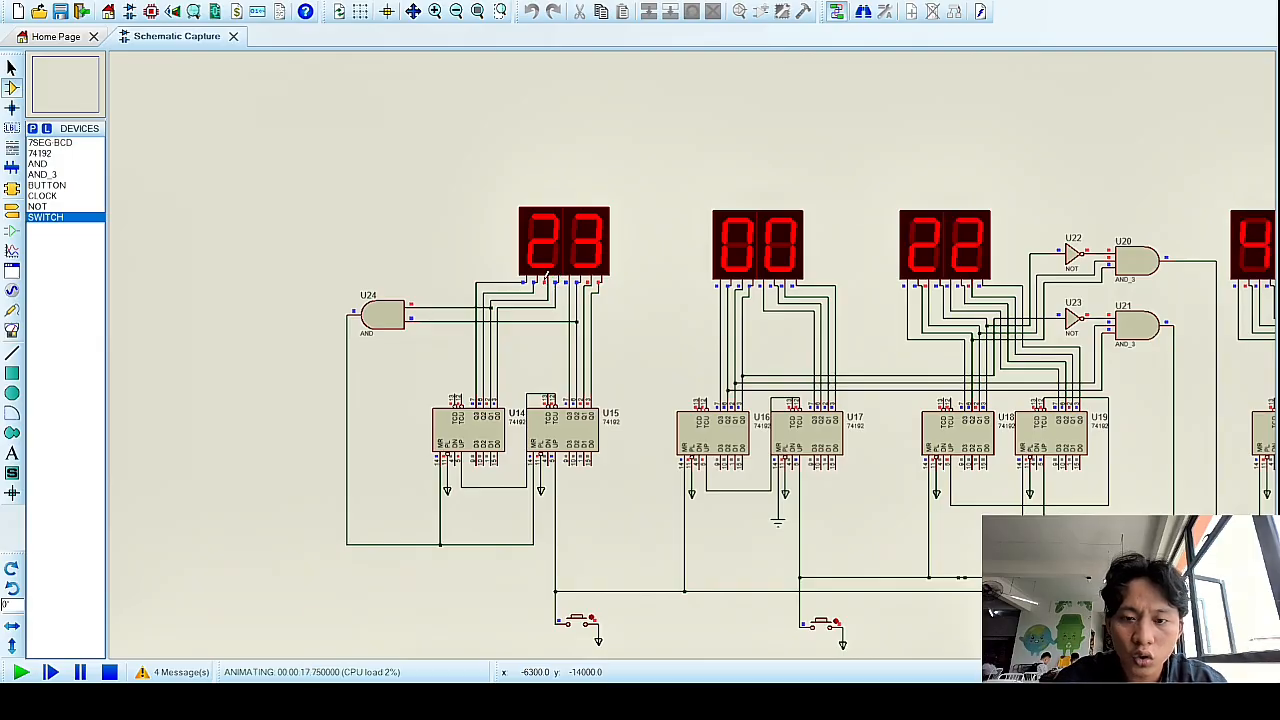
# Examine the hours display outputs and the inputs of AND gate U24 at hour 23, and stop the simulation.
pyautogui.scroll(1, 266, 138)
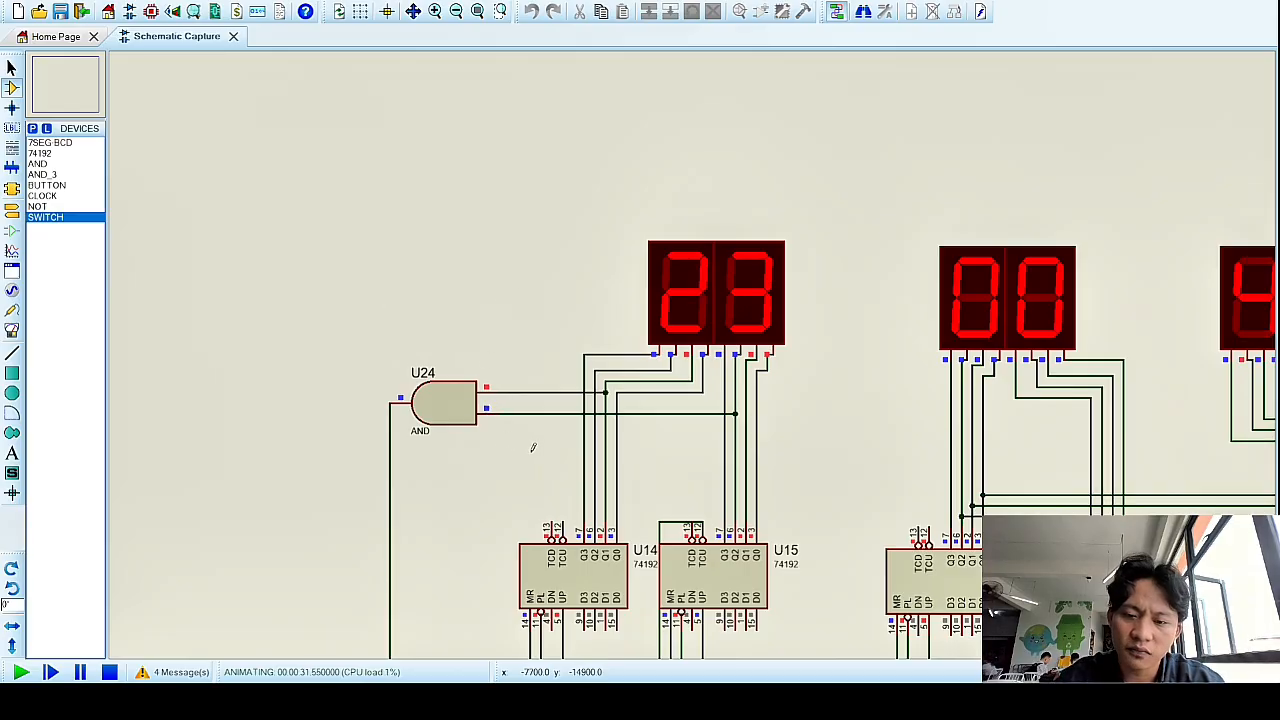
pyautogui.scroll(-2, 530, 448)
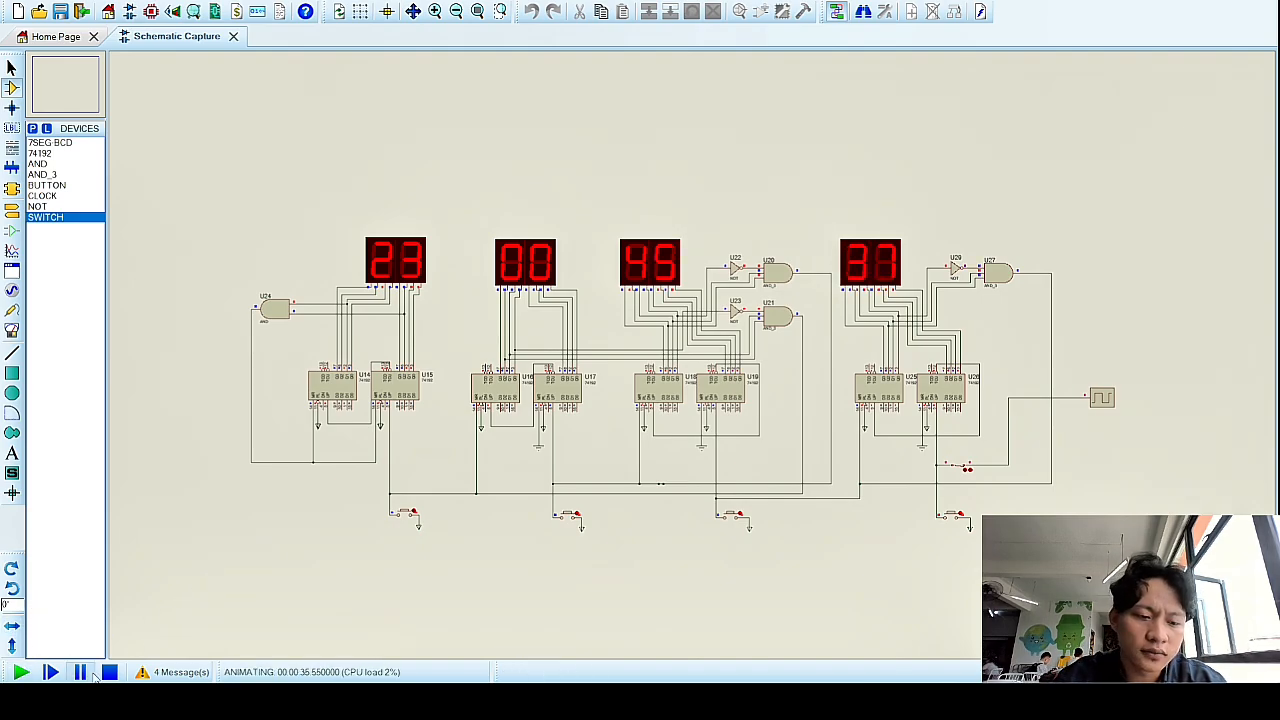
pyautogui.click(110, 672)
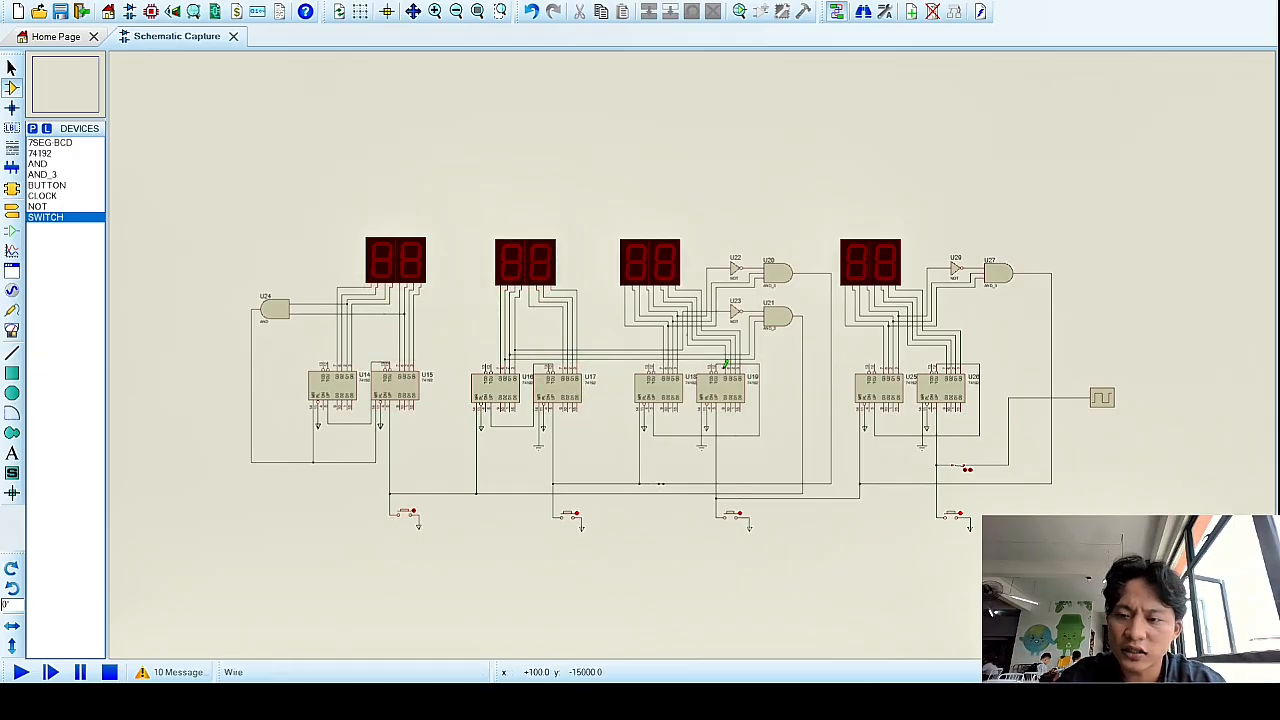
# Run the simulation briefly to watch how fast the displays count, and stop it.
pyautogui.click(958, 530)
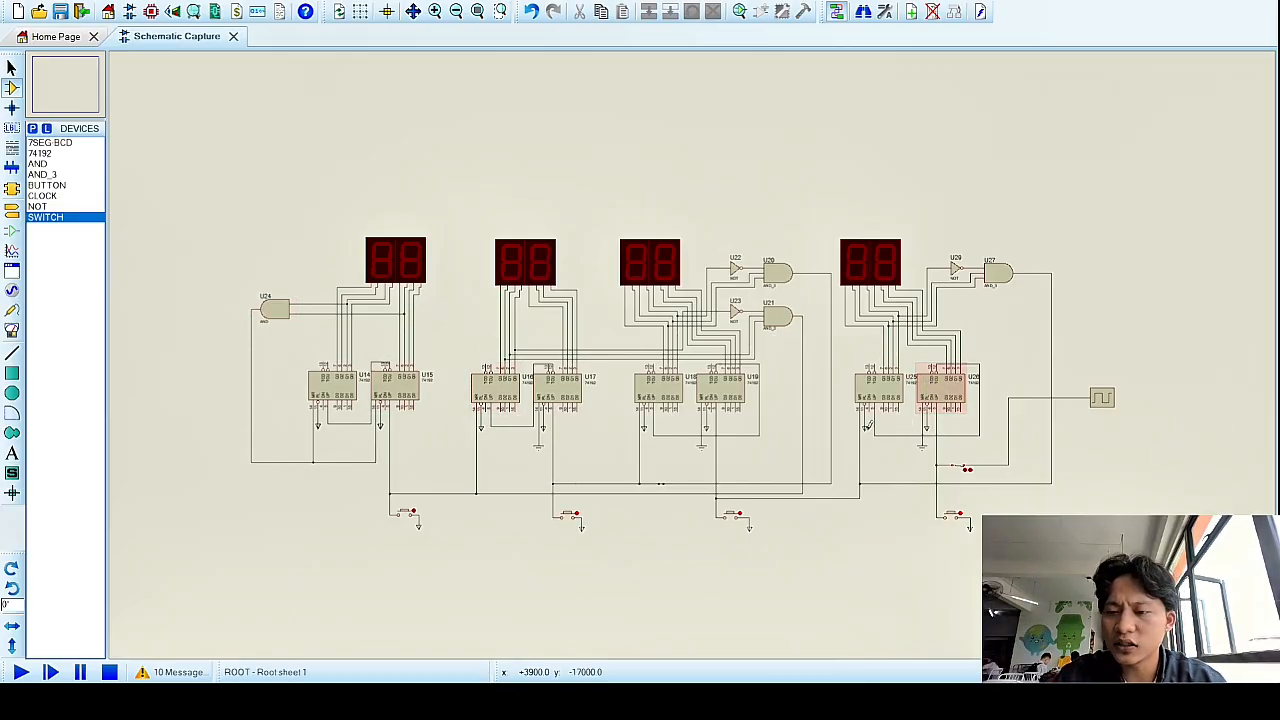
pyautogui.scroll(1, 870, 390)
pyautogui.scroll(-1, 723, 349)
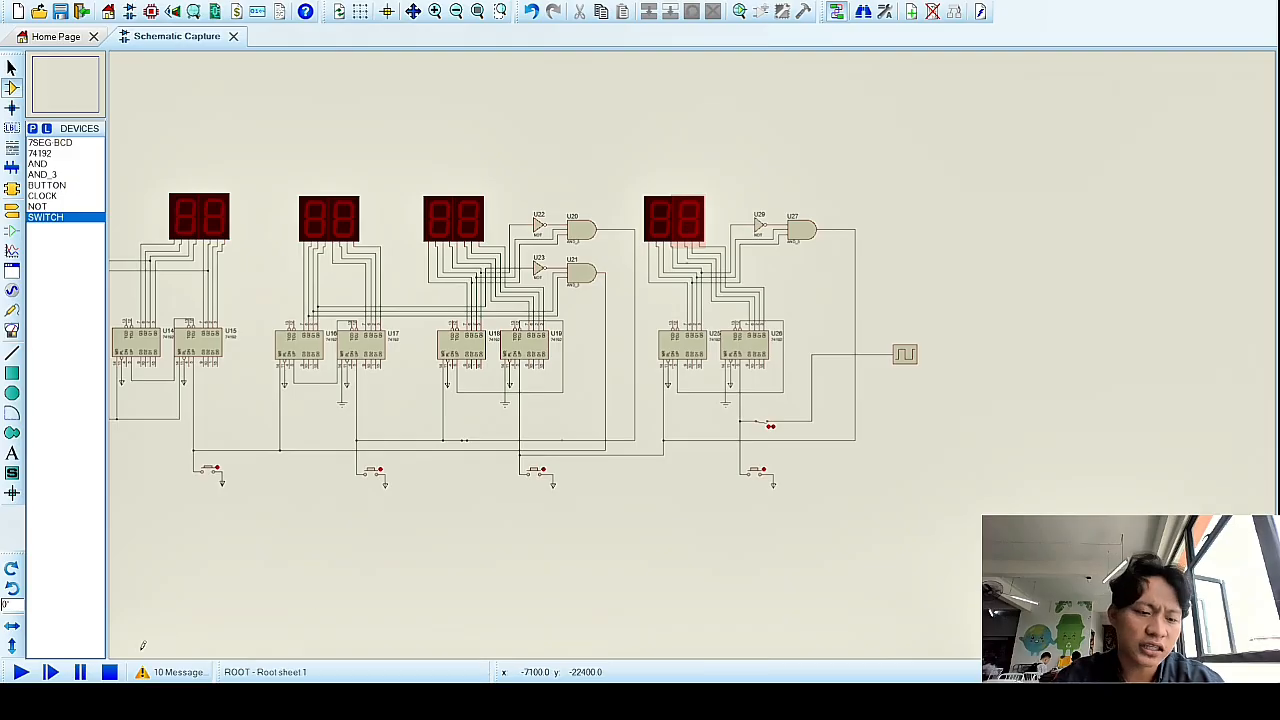
pyautogui.click(20, 672)
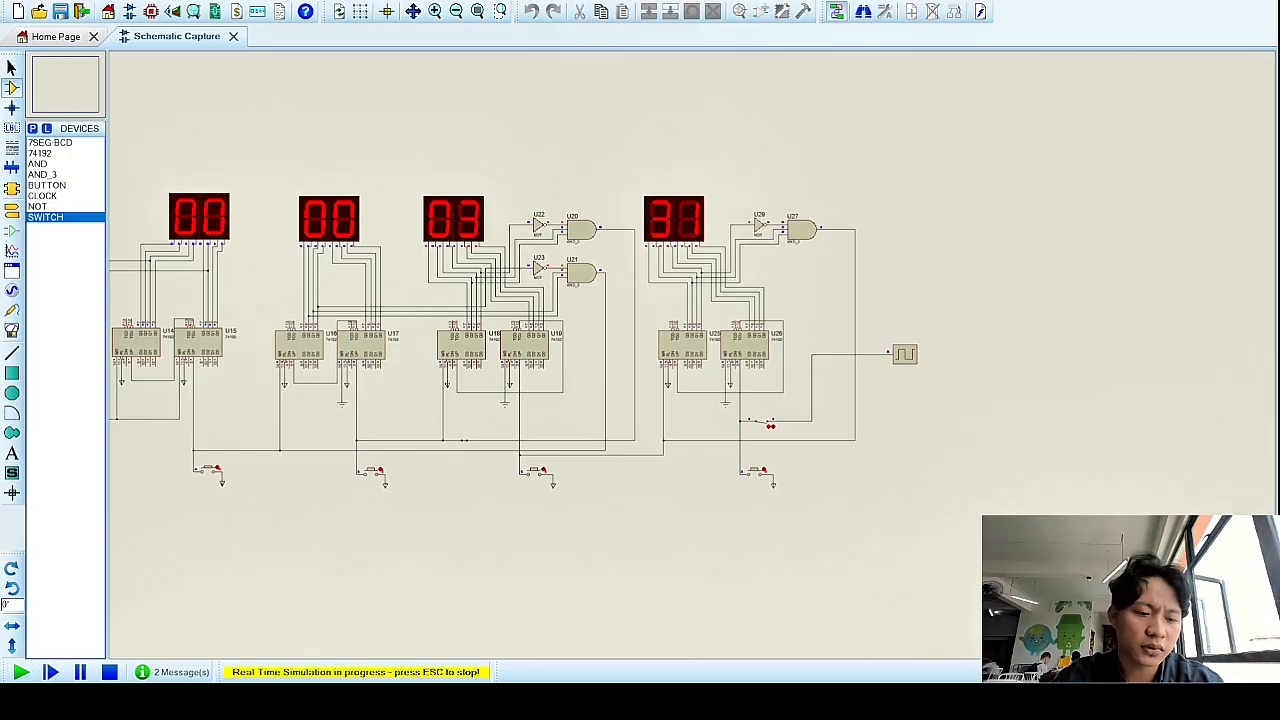
pyautogui.click(109, 672)
pyautogui.scroll(3, 770, 480)
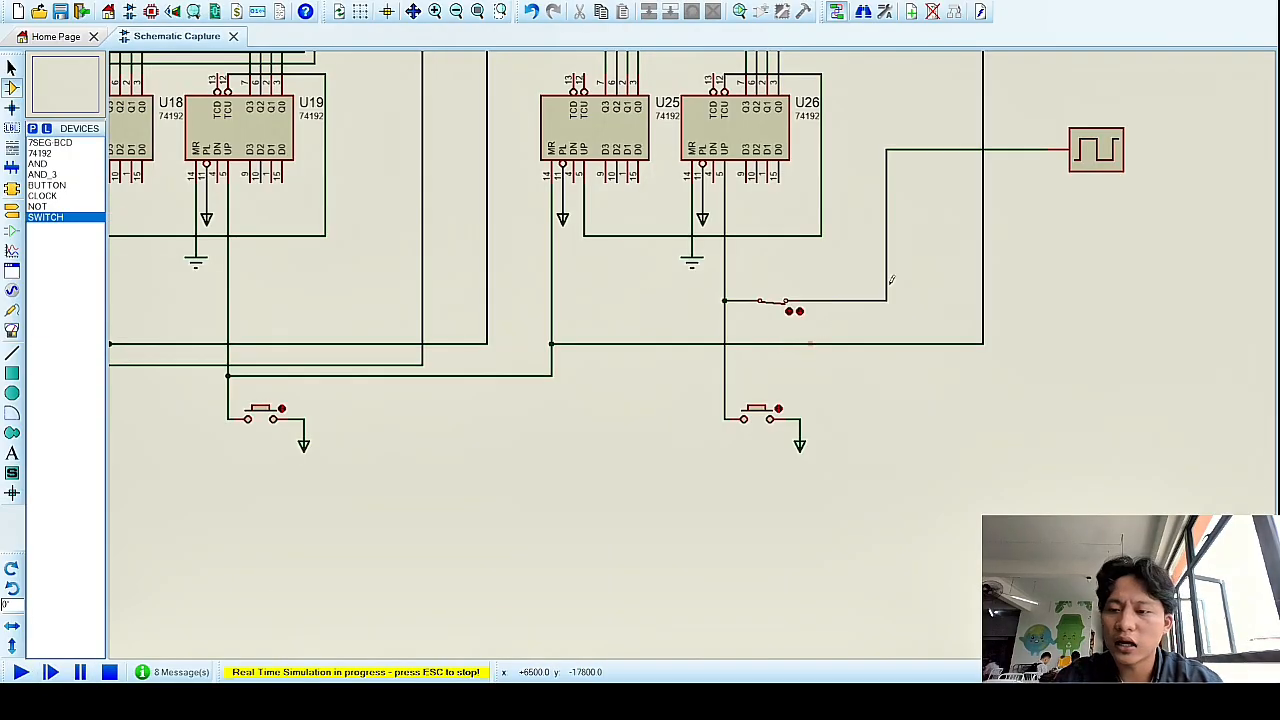
pyautogui.scroll(-3, 886, 214)
pyautogui.scroll(2, 886, 214)
pyautogui.click(633, 418)
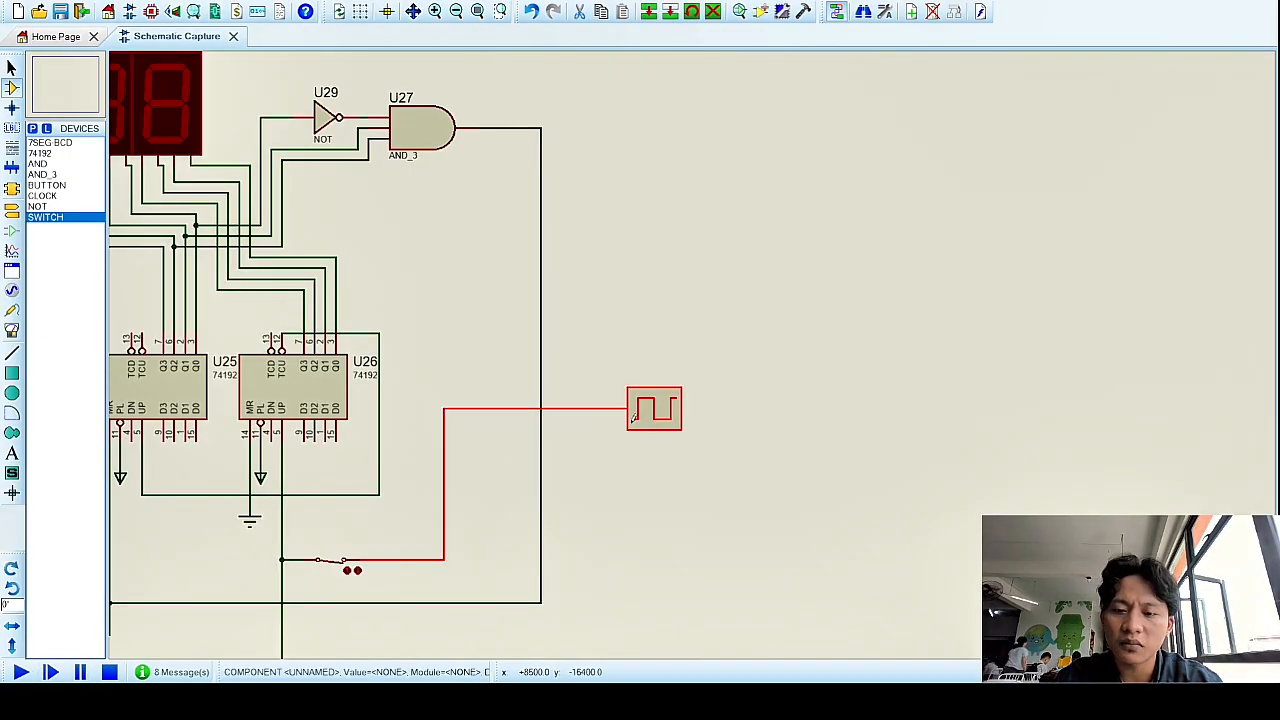
pyautogui.press('Delete')
pyautogui.hotkey('ctrl', 'z')
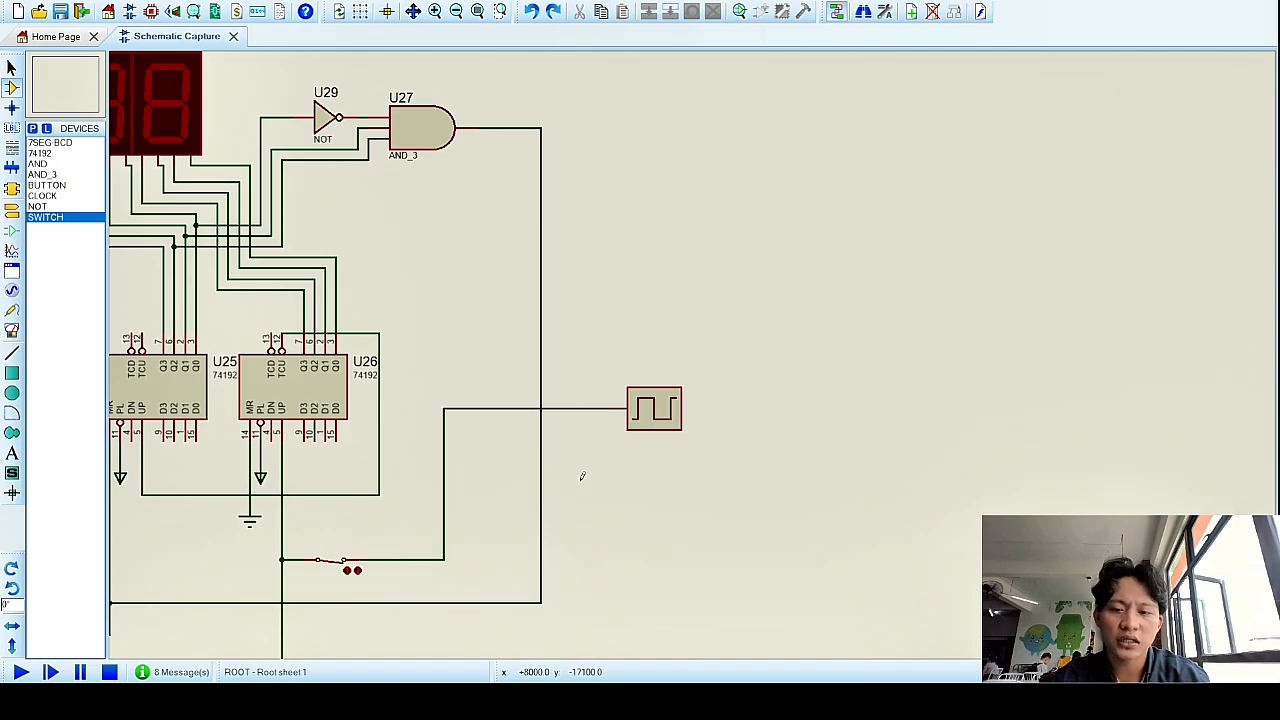
# Slow the clock source feeding counter U26 to about one pulse per second and check the count in a short simulation run.
pyautogui.click(664, 427)
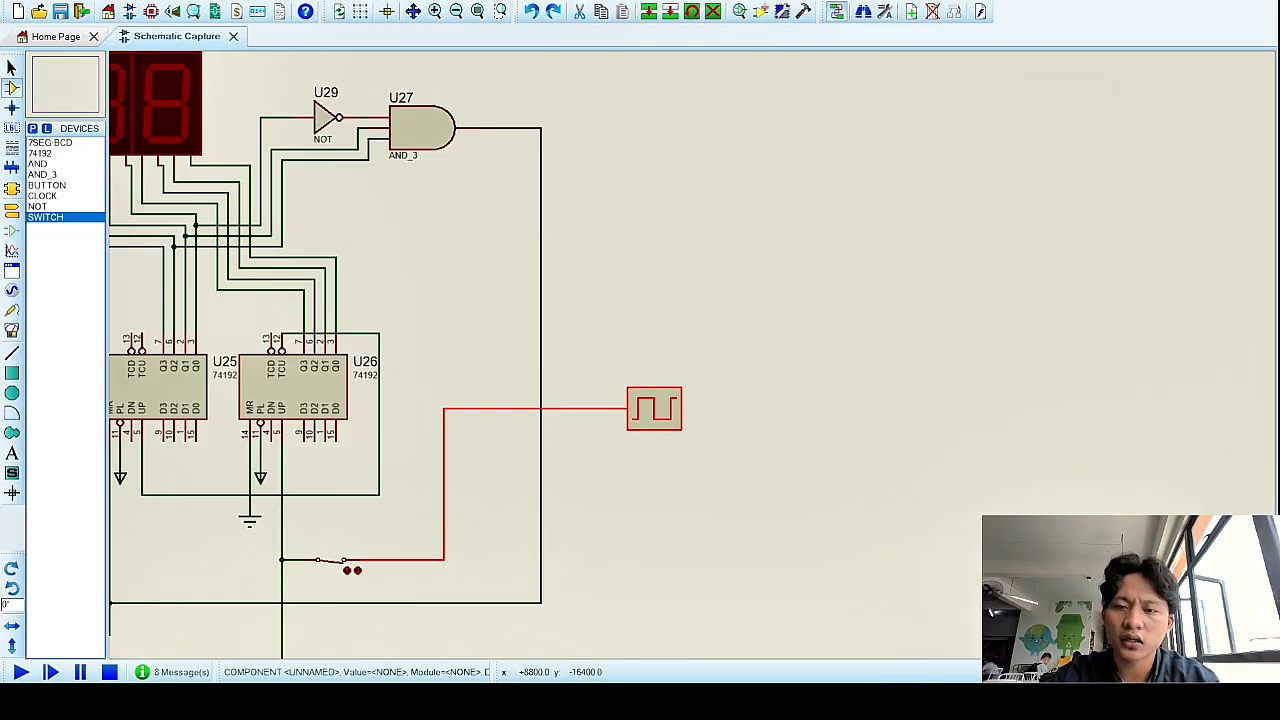
pyautogui.scroll(-4, 617, 374)
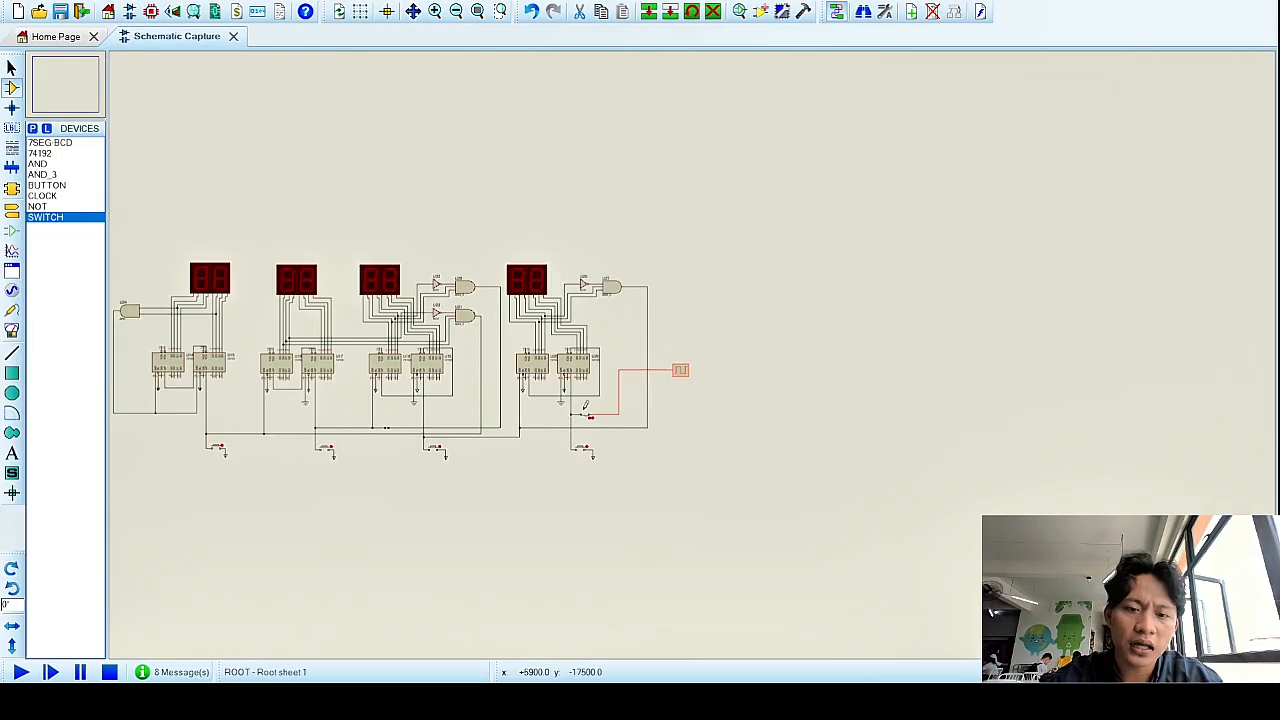
pyautogui.scroll(1, 695, 353)
pyautogui.scroll(-1, 375, 578)
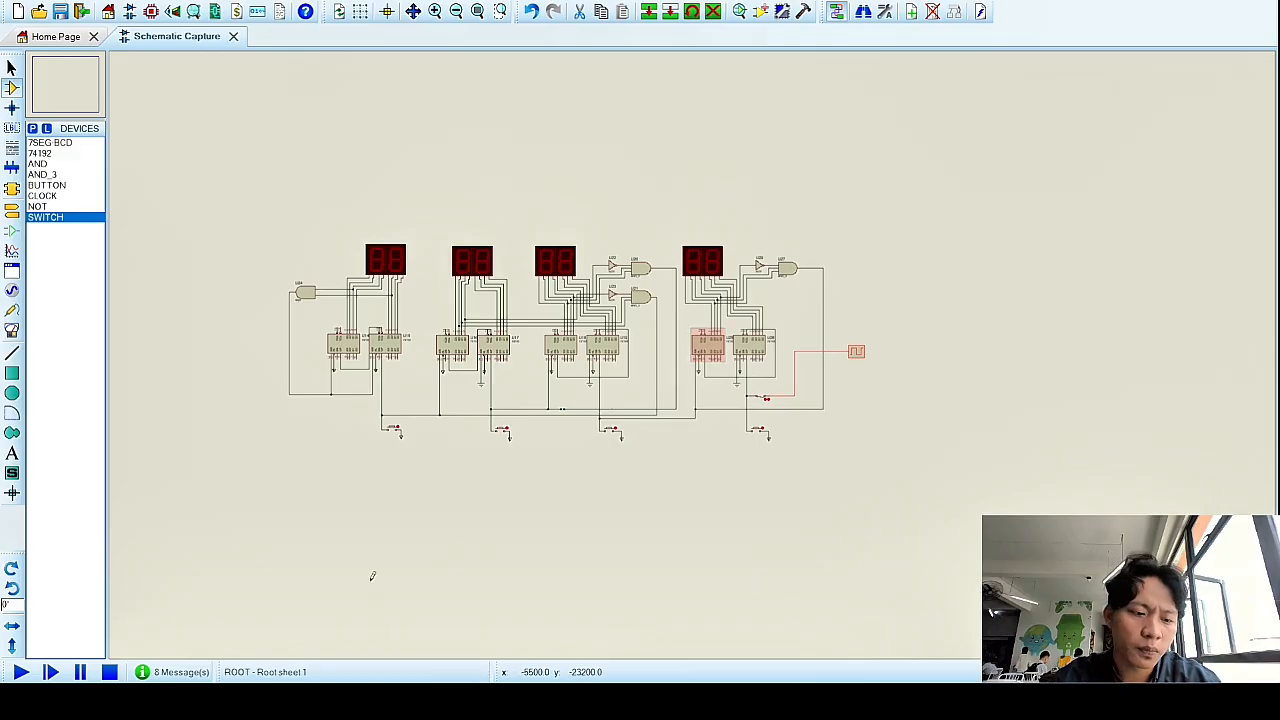
pyautogui.click(20, 672)
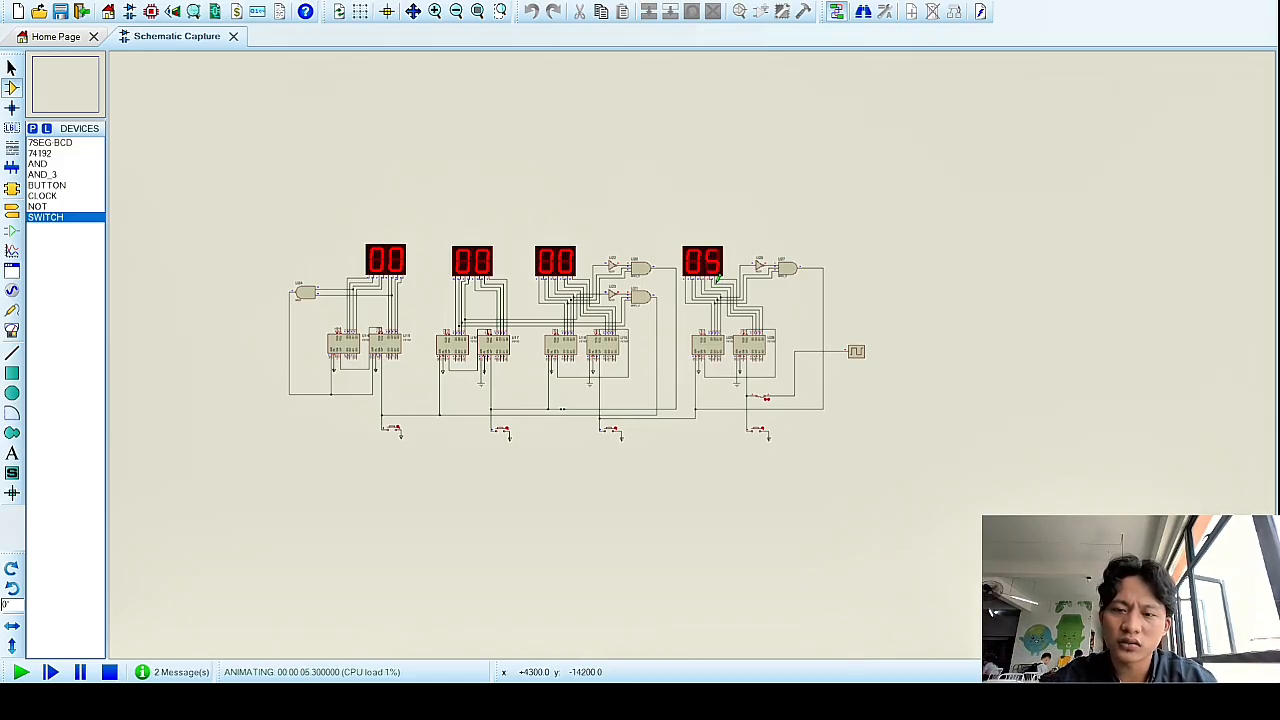
pyautogui.click(109, 672)
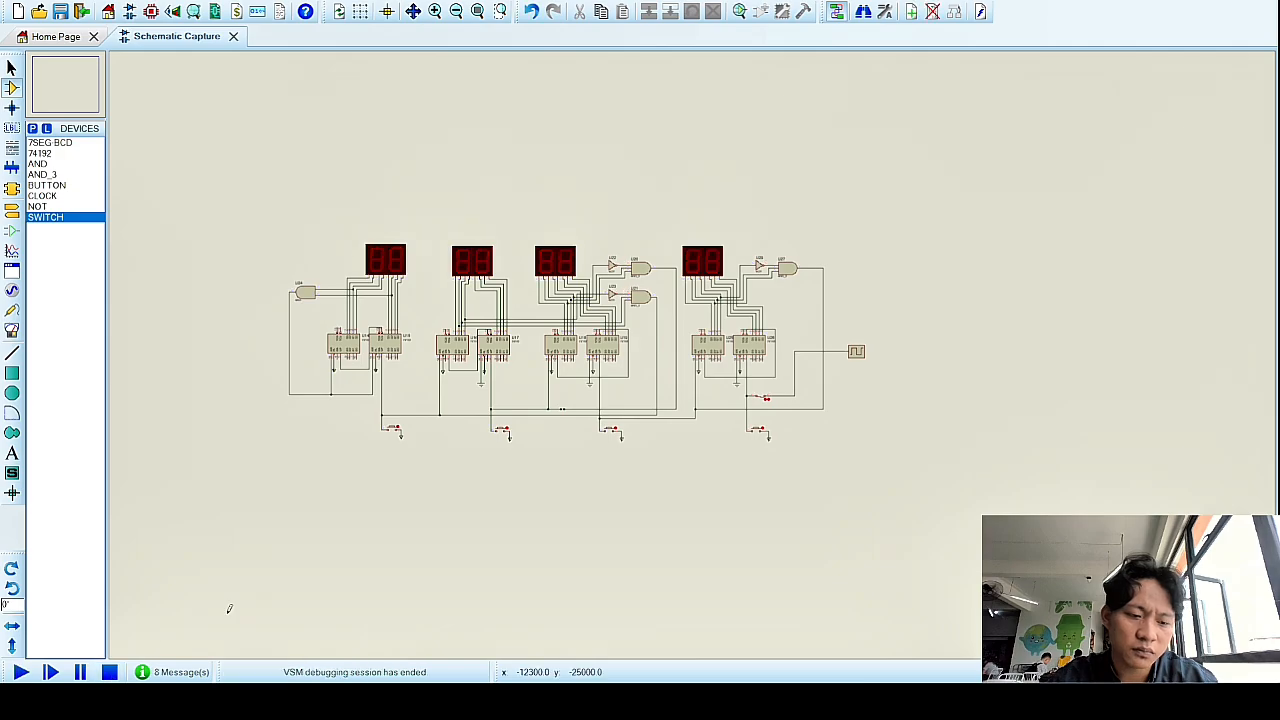
# Raise the clock source's frequency again for fast counting and run the simulation to watch all four displays.
pyautogui.click(857, 354)
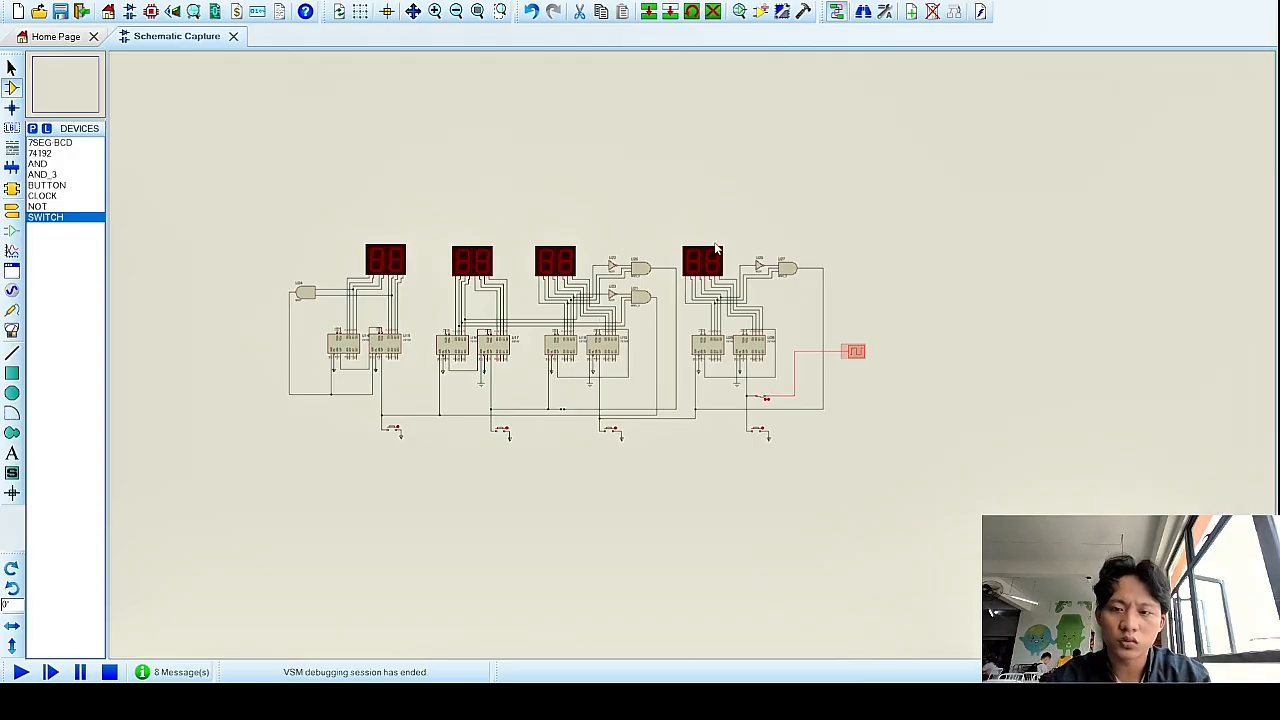
pyautogui.click(203, 514)
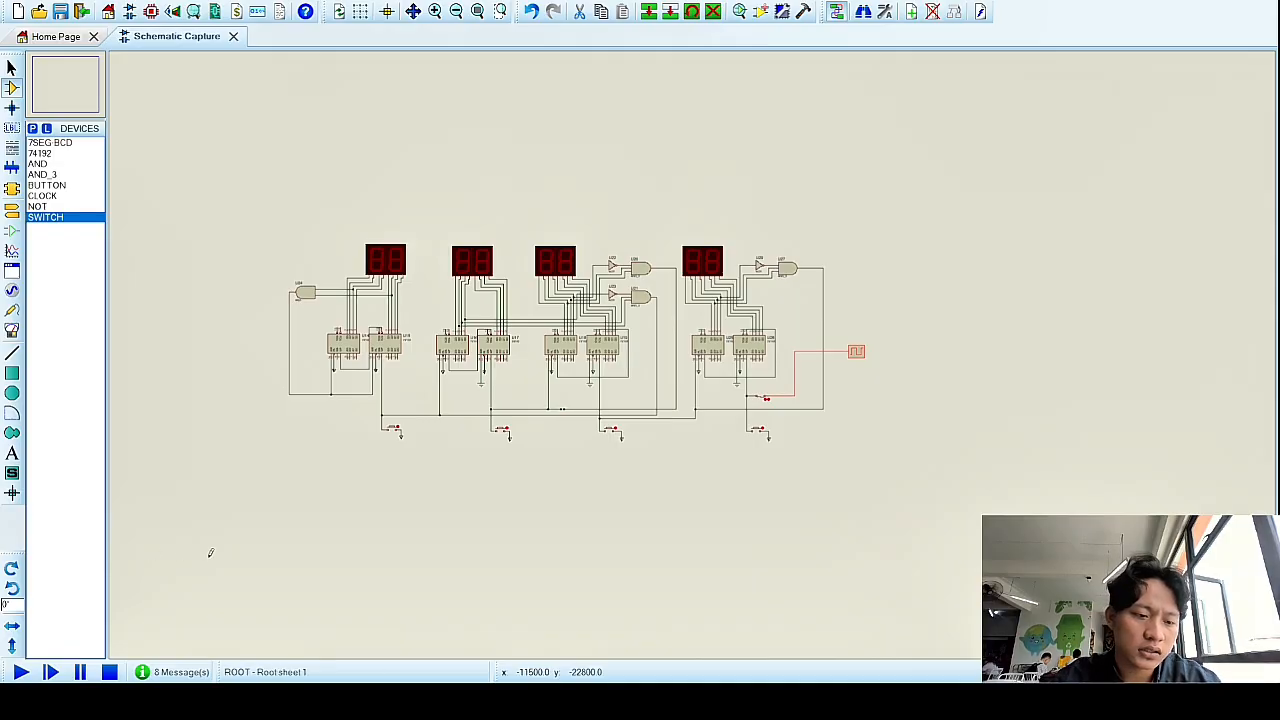
pyautogui.click(21, 673)
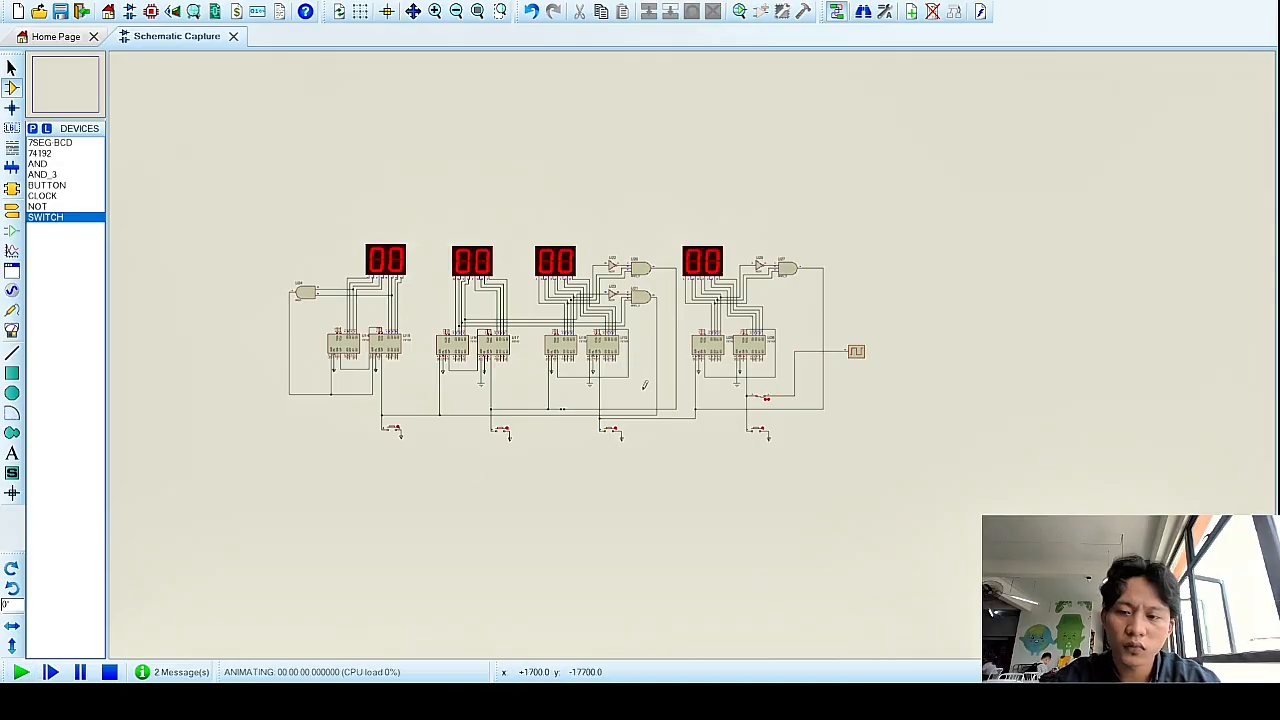
pyautogui.scroll(1, 679, 243)
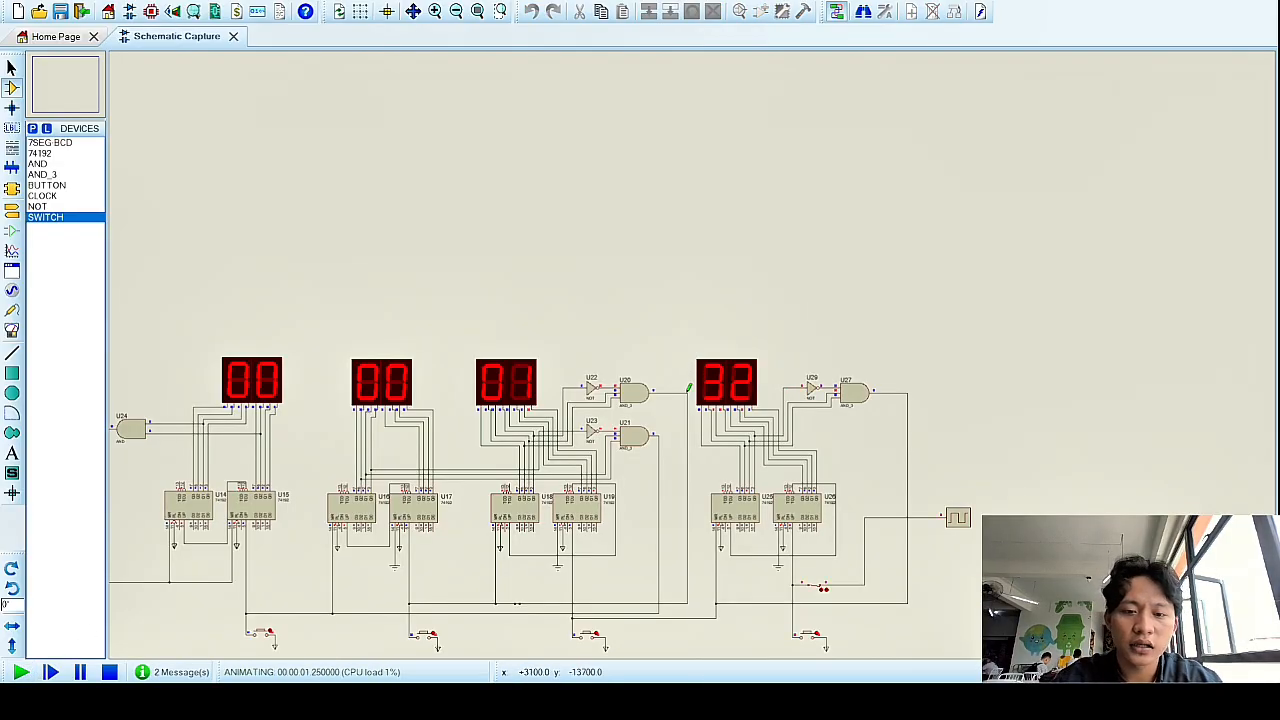
pyautogui.scroll(-1, 690, 355)
pyautogui.scroll(1, 578, 472)
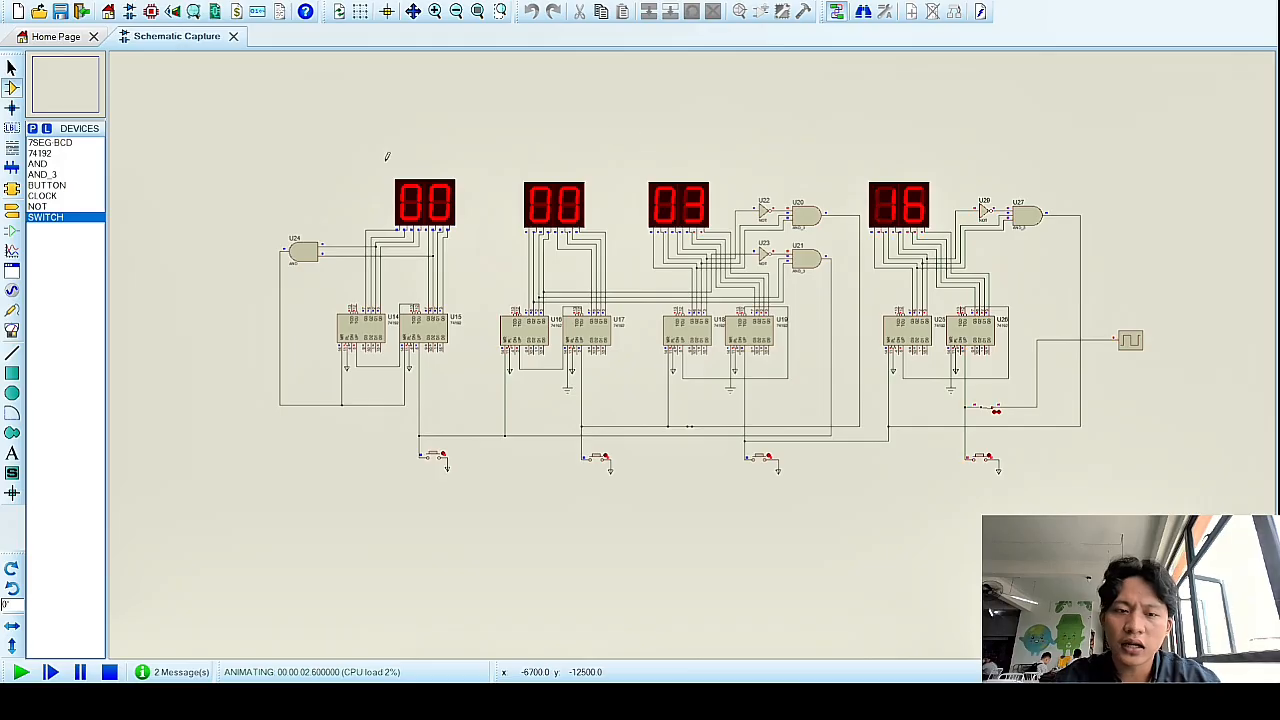